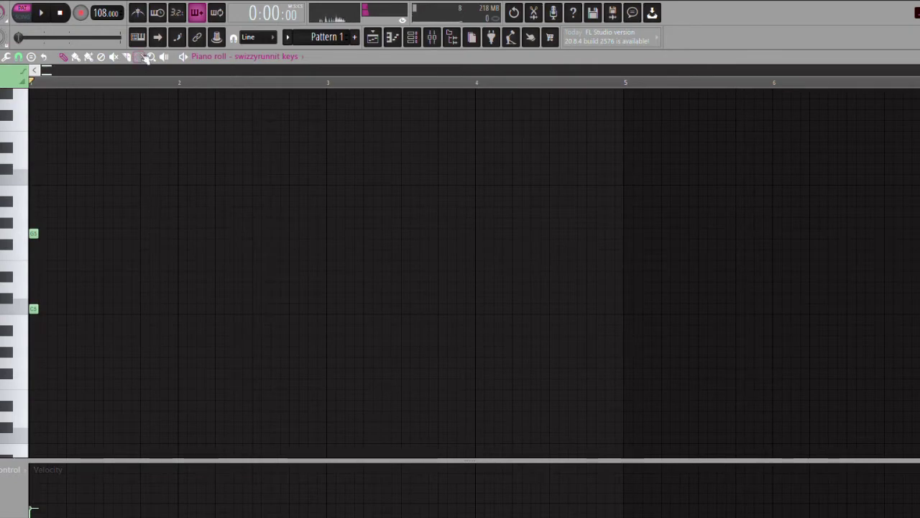
- Extend the C5 and G5 notes to fill bar 1, add a one-bar D#5 between them, and play the chord
{"action": "left_click_drag", "start_coordinate": [93, 303], "coordinate": [30, 367]}
{"action": "left_click_drag", "start_coordinate": [110, 192], "coordinate": [90, 233]}
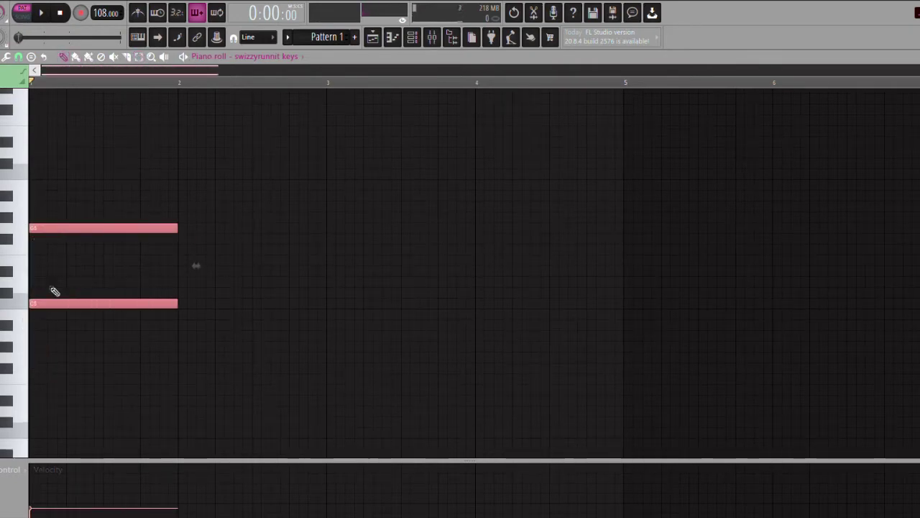
{"action": "left_click", "coordinate": [59, 272]}
{"action": "key", "text": "space"}
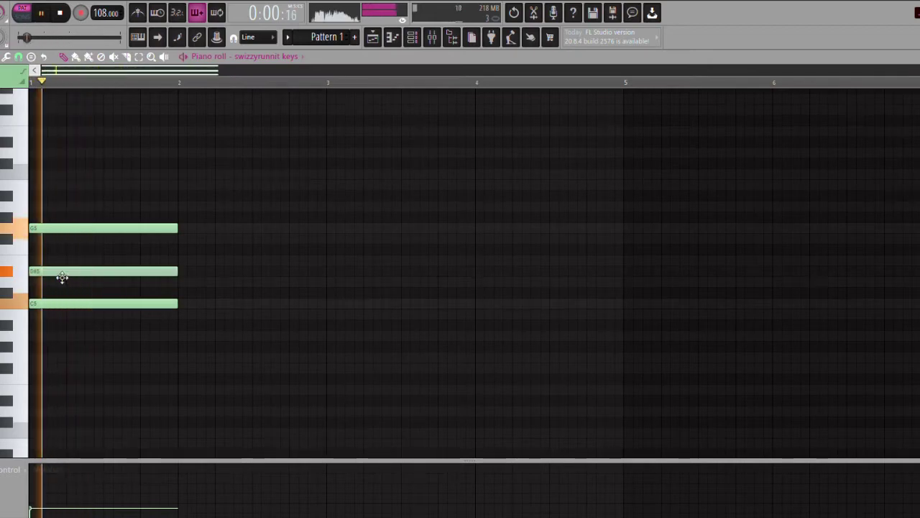
{"action": "key", "text": "space"}
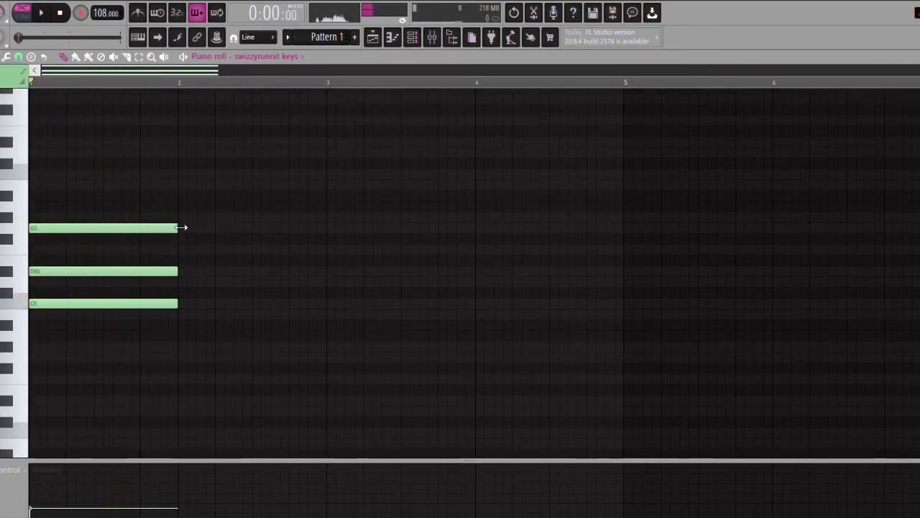
- Shorten the G5 note to three beats and add a one-beat G#5 filling the end of bar 1
{"action": "left_click", "coordinate": [144, 219]}
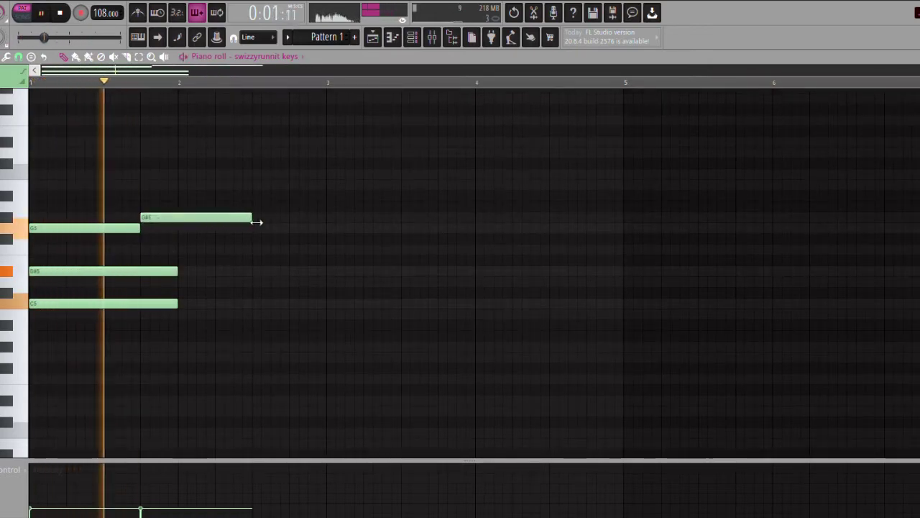
{"action": "left_click_drag", "start_coordinate": [257, 222], "coordinate": [177, 240]}
{"action": "key", "text": "space"}
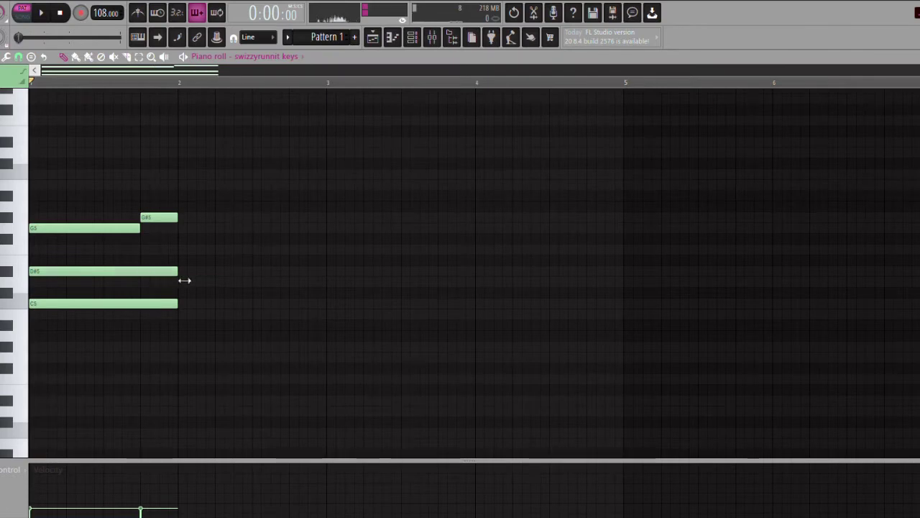
- Transpose the bar 1 chord so its lowest note is G5, and duplicate it into bar 2
{"action": "scroll", "coordinate": [225, 248], "scroll_direction": "down", "scroll_amount": 3}
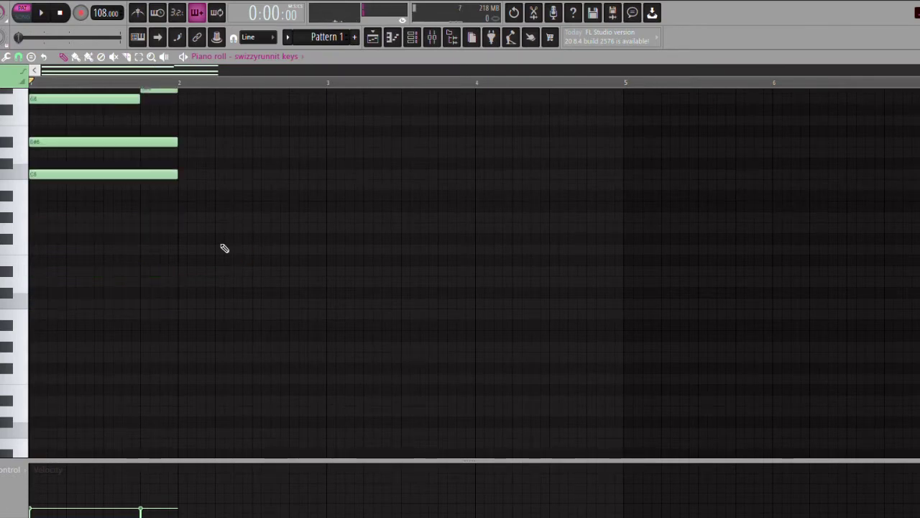
{"action": "scroll", "coordinate": [224, 237], "scroll_direction": "up", "scroll_amount": 2}
{"action": "key", "text": "space"}
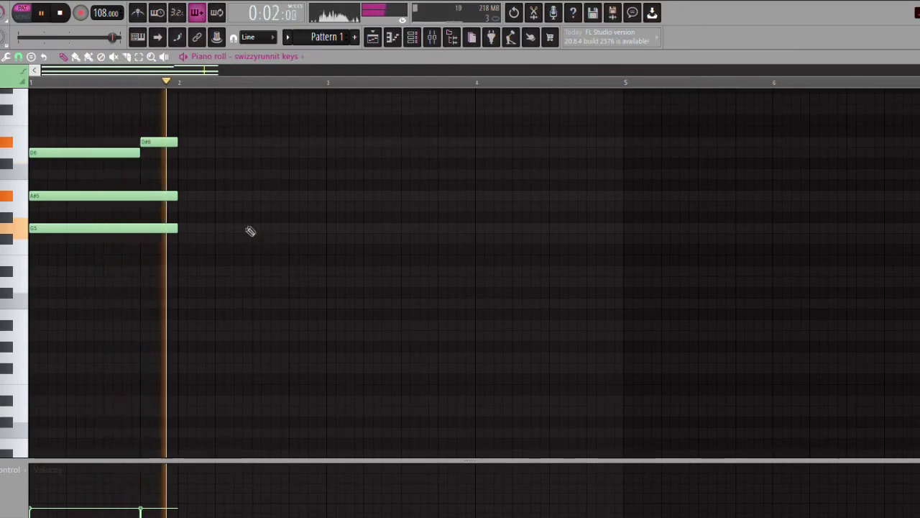
{"action": "key", "text": "ctrl+b"}
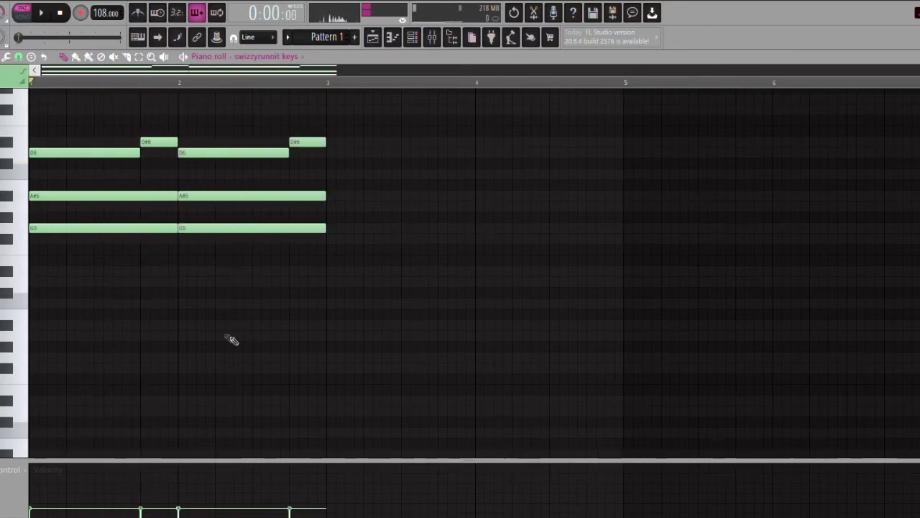
- Add a G3 bass rhythm of two short notes and one long note in bar 1, and repeat it in bar 2
{"action": "scroll", "coordinate": [107, 327], "scroll_direction": "down", "scroll_amount": 5}
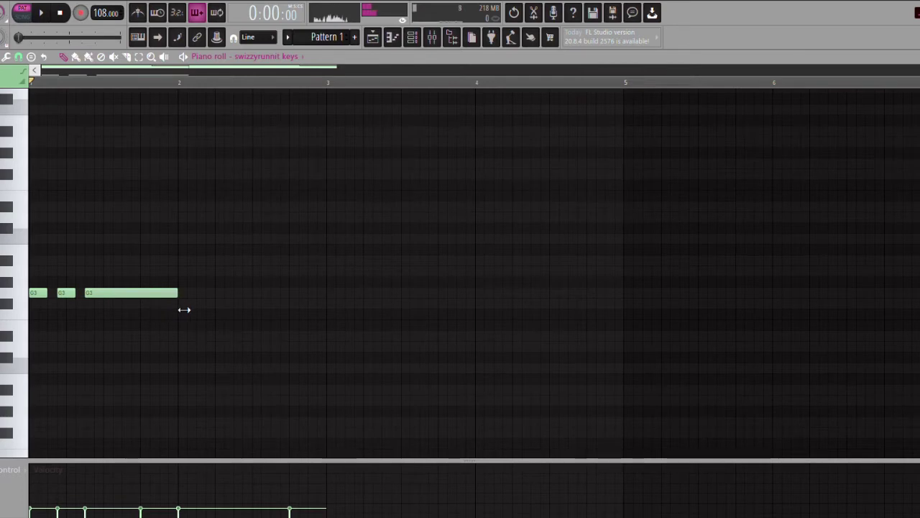
{"action": "left_click_drag", "start_coordinate": [307, 181], "coordinate": [30, 360]}
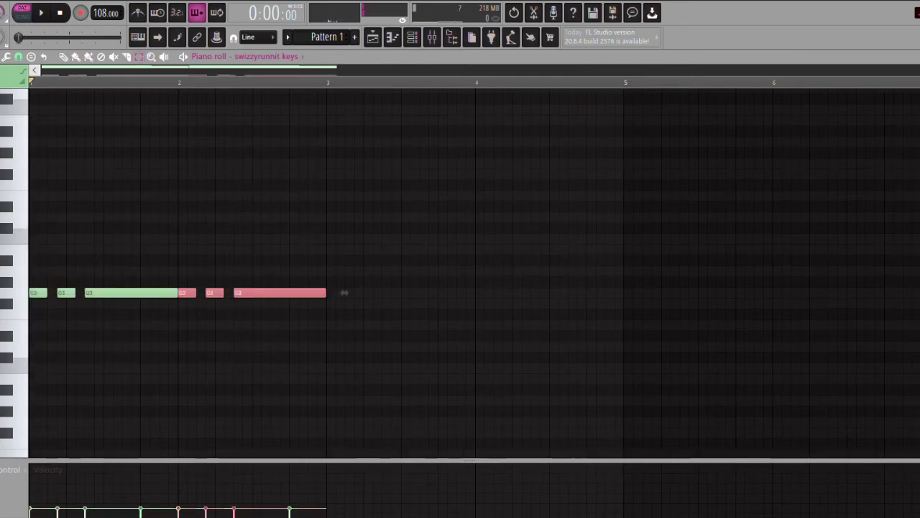
{"action": "scroll", "coordinate": [223, 224], "scroll_direction": "up", "scroll_amount": 9}
{"action": "key", "text": "space"}
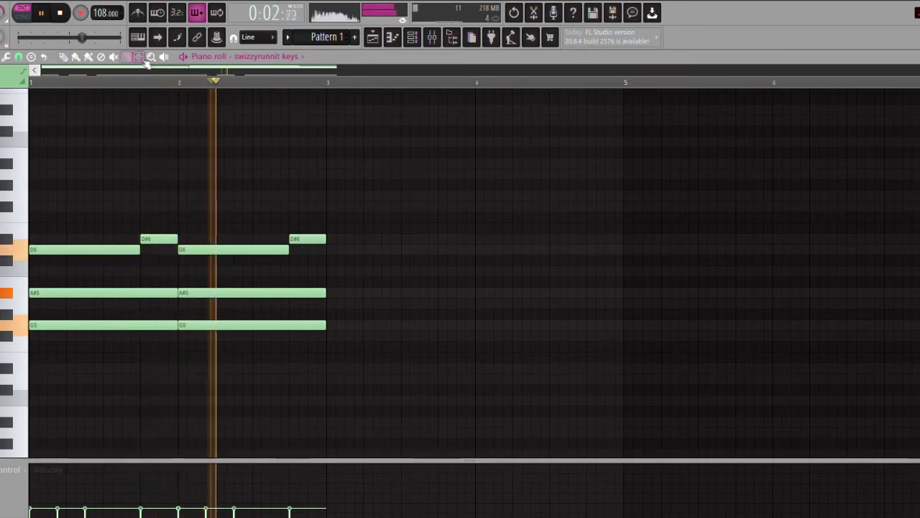
{"action": "left_click_drag", "start_coordinate": [390, 160], "coordinate": [29, 350]}
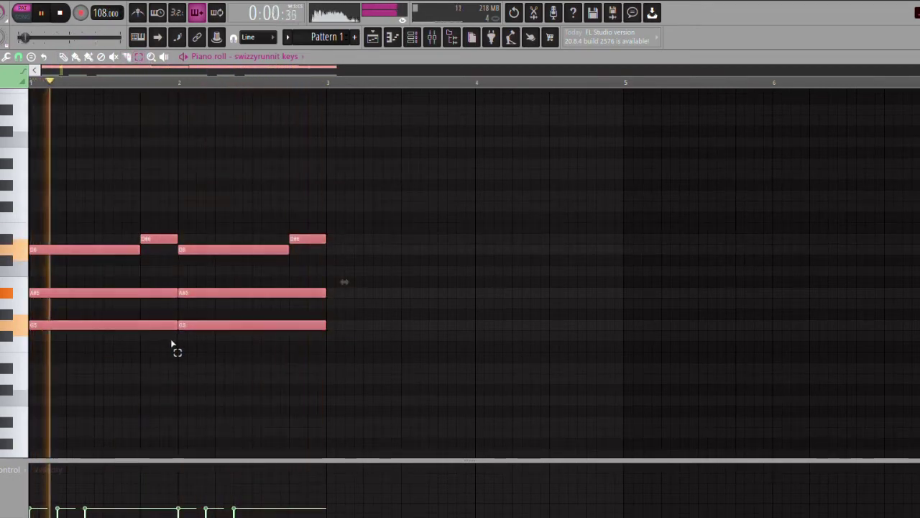
{"action": "left_click", "coordinate": [164, 140]}
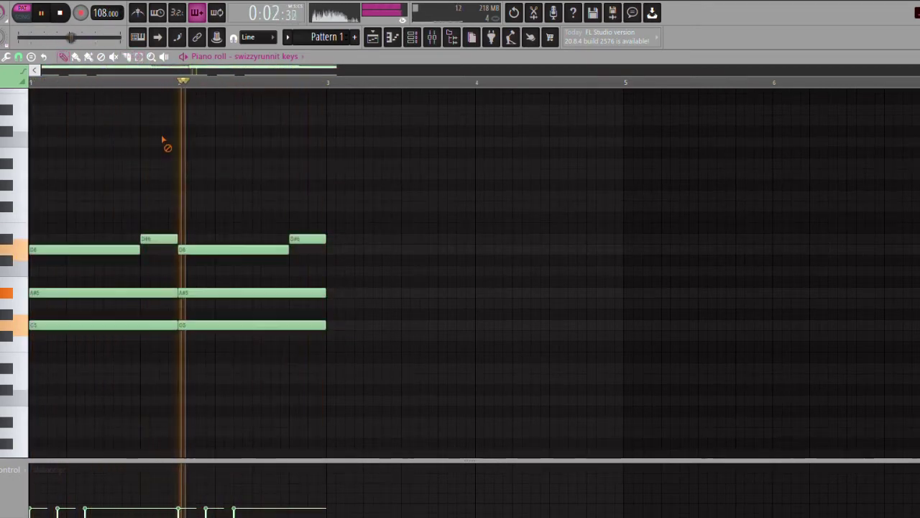
{"action": "left_click", "coordinate": [69, 196]}
{"action": "left_click_drag", "start_coordinate": [160, 204], "coordinate": [77, 212]}
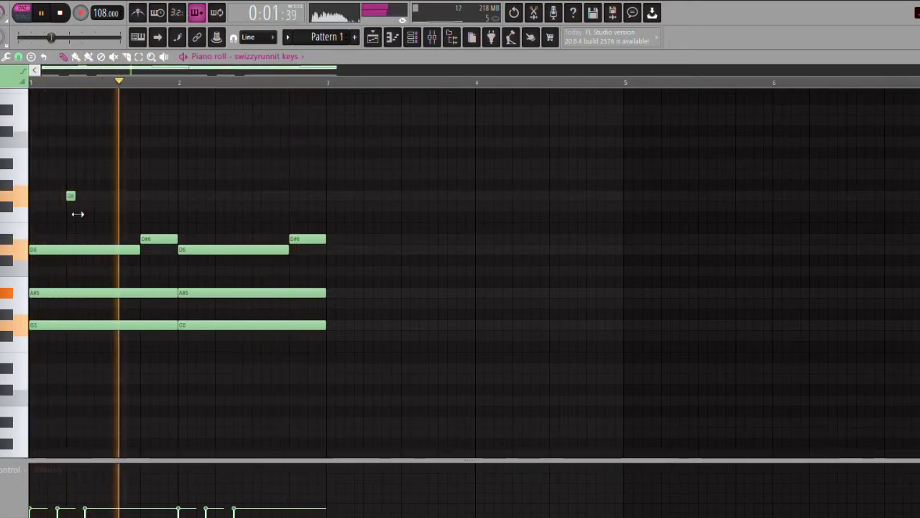
{"action": "right_click", "coordinate": [73, 197]}
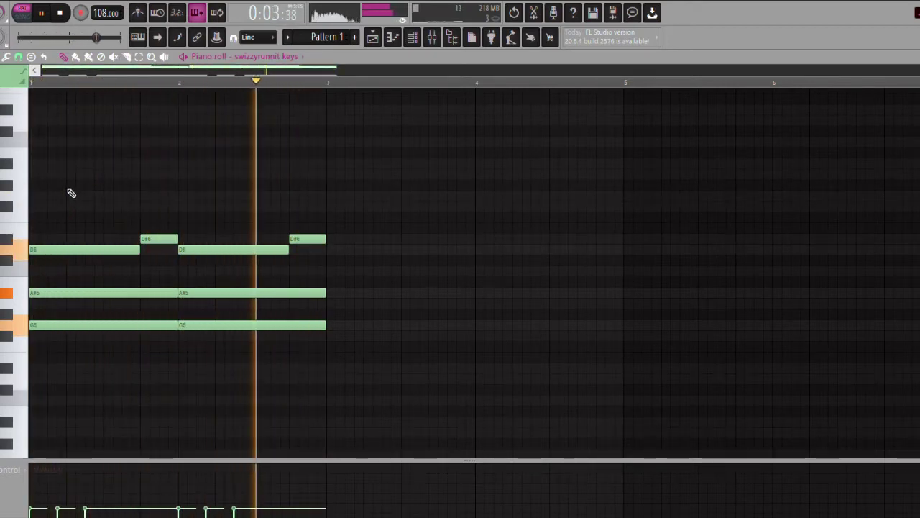
{"action": "left_click", "coordinate": [68, 164]}
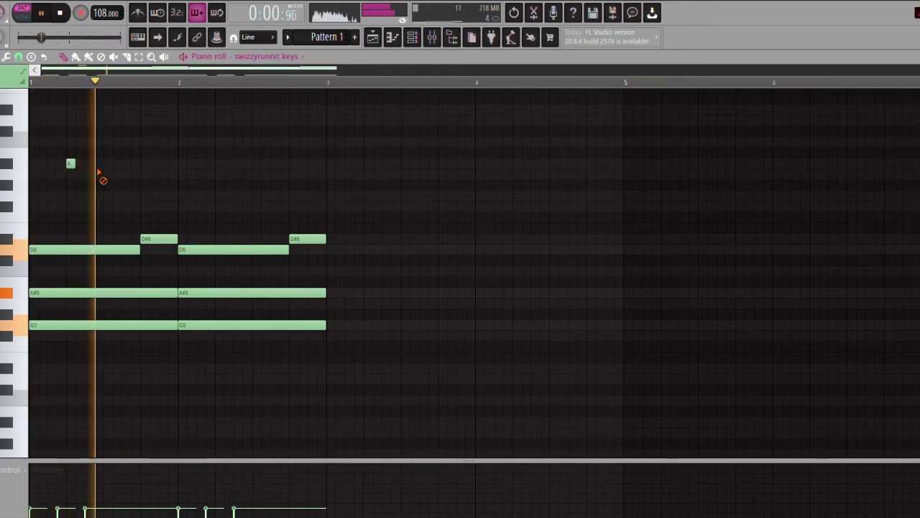
{"action": "right_click", "coordinate": [71, 164]}
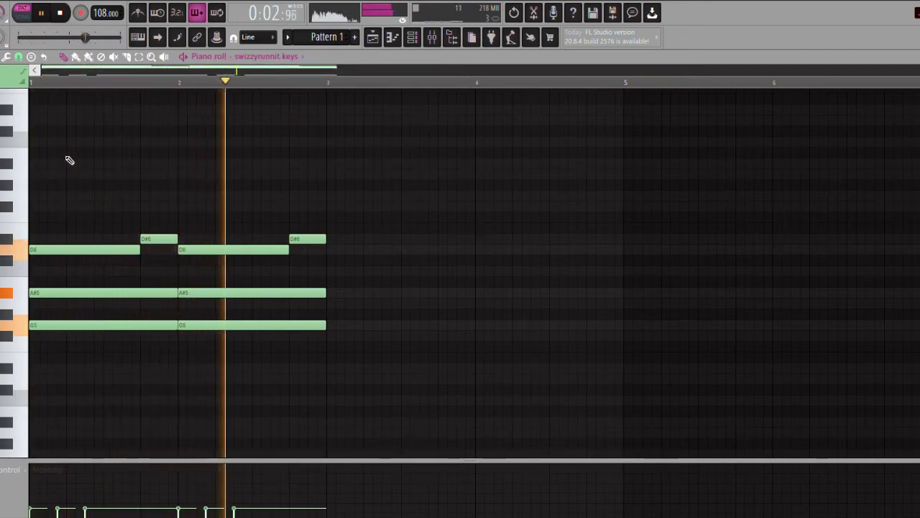
{"action": "left_click", "coordinate": [67, 207]}
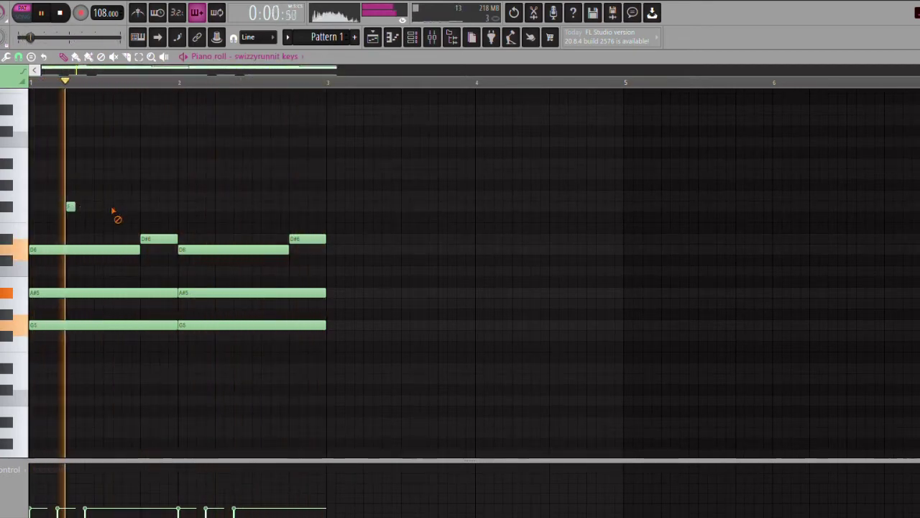
{"action": "right_click", "coordinate": [71, 207]}
{"action": "left_click", "coordinate": [67, 217]}
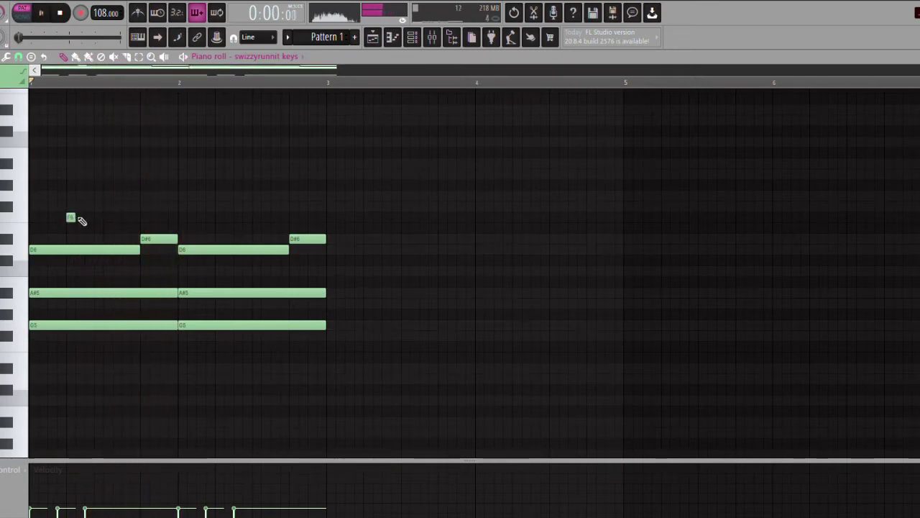
{"action": "right_click", "coordinate": [73, 218]}
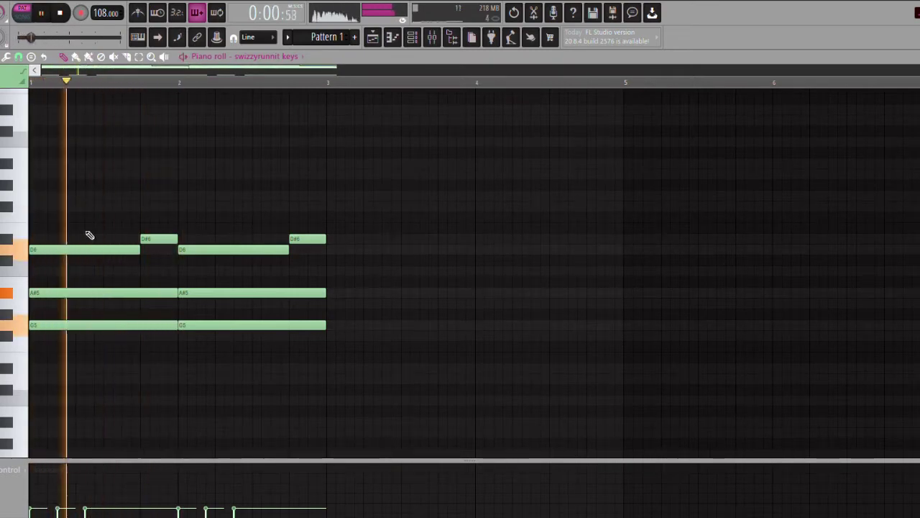
- Add a G6 melody note about one and a half beats long above the chord in both bar 1 and bar 2
{"action": "left_click", "coordinate": [89, 239]}
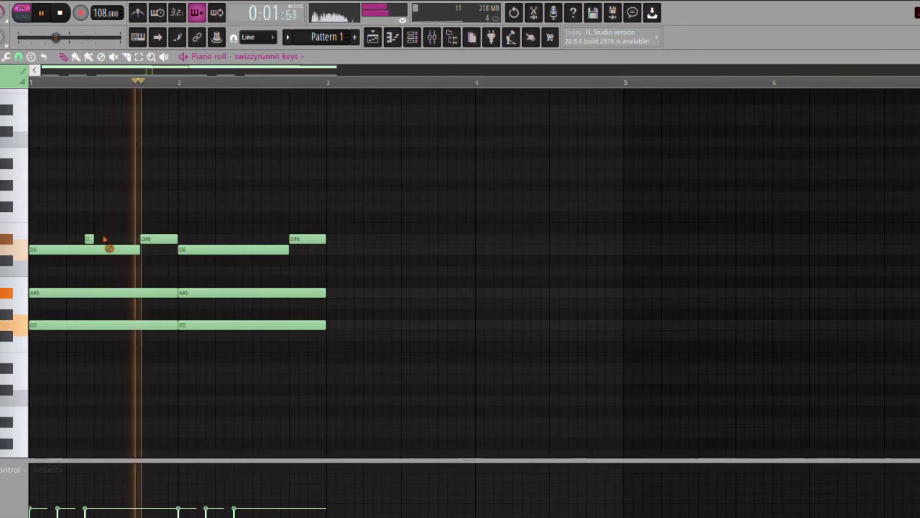
{"action": "left_click_drag", "start_coordinate": [94, 240], "coordinate": [139, 205]}
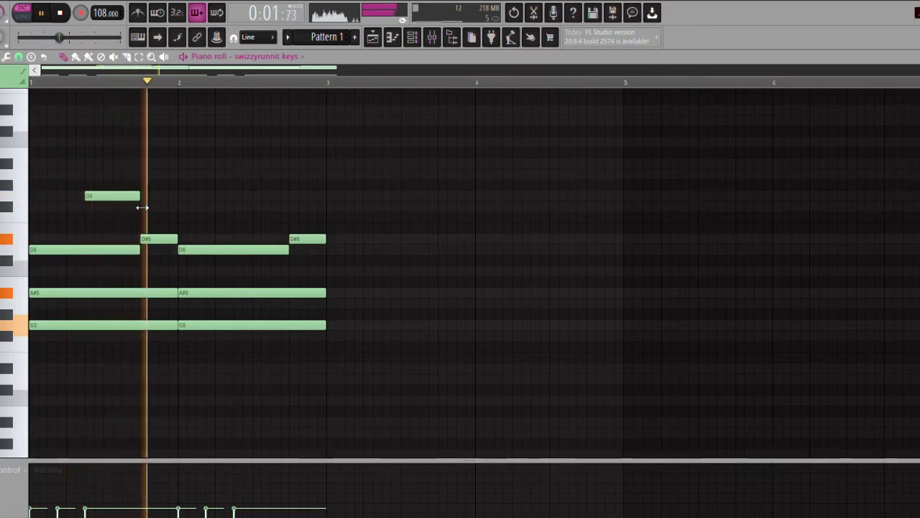
{"action": "left_click", "coordinate": [235, 199]}
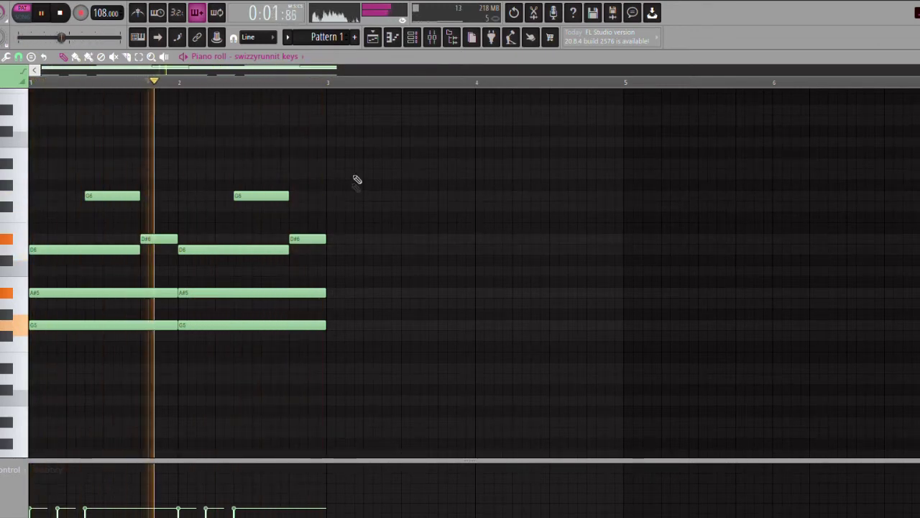
- Transpose the whole pattern up until the bass notes sit on A#3, and audition it
{"action": "scroll", "coordinate": [241, 209], "scroll_direction": "down", "scroll_amount": 6}
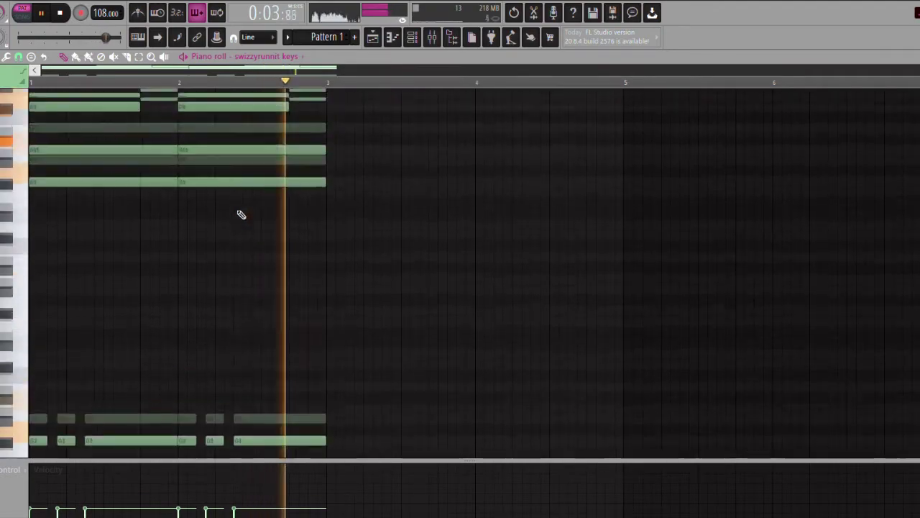
{"action": "key", "text": "space"}
{"action": "scroll", "coordinate": [238, 211], "scroll_direction": "down", "scroll_amount": 2}
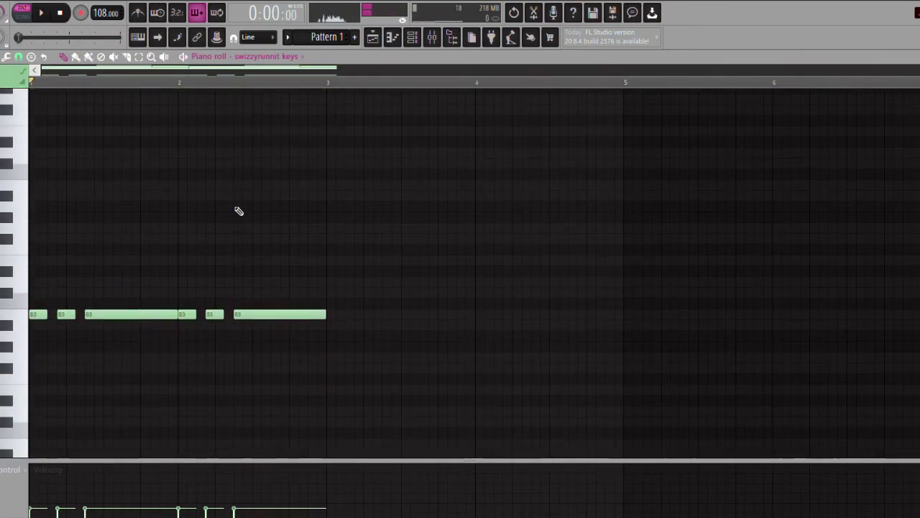
{"action": "key", "text": "space"}
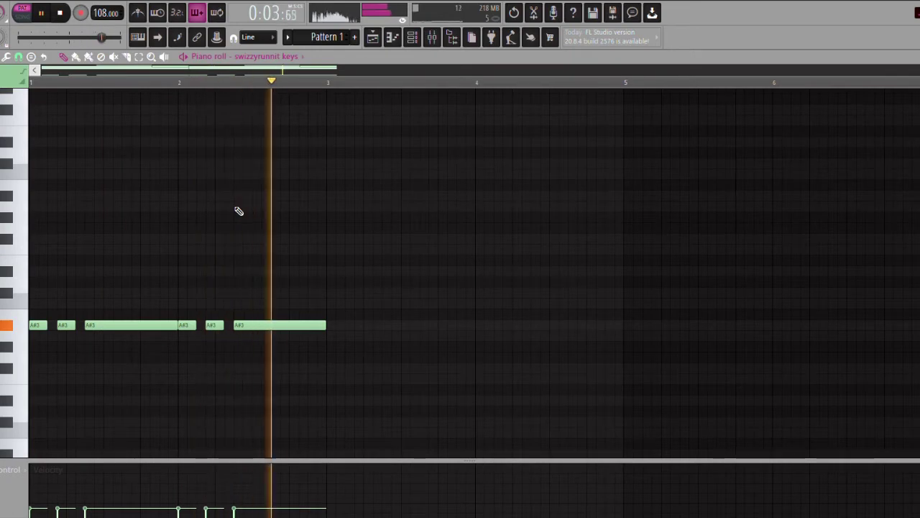
{"action": "key", "text": "space"}
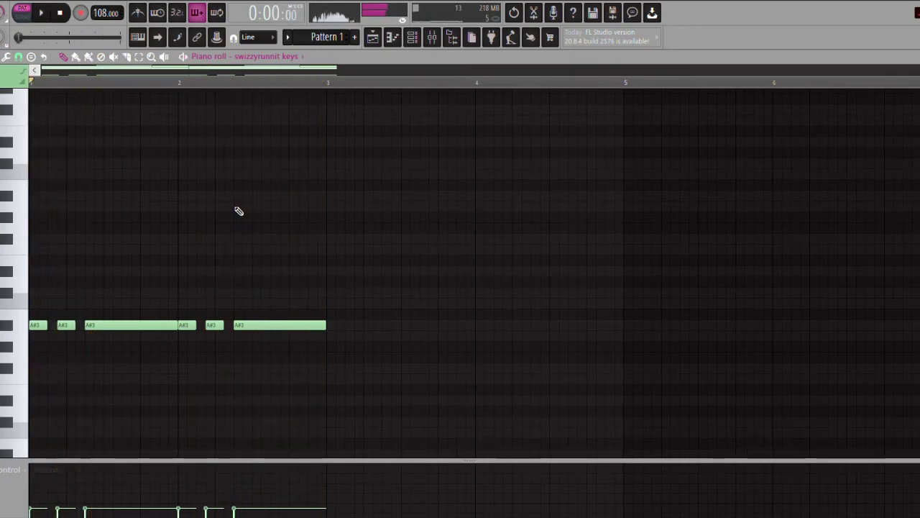
- Raise all the notes three semitones so the bass sits on C#4, and play the pattern
{"action": "key", "text": "Up"}
{"action": "key", "text": "Up"}
{"action": "key", "text": "Up"}
{"action": "key", "text": "space"}
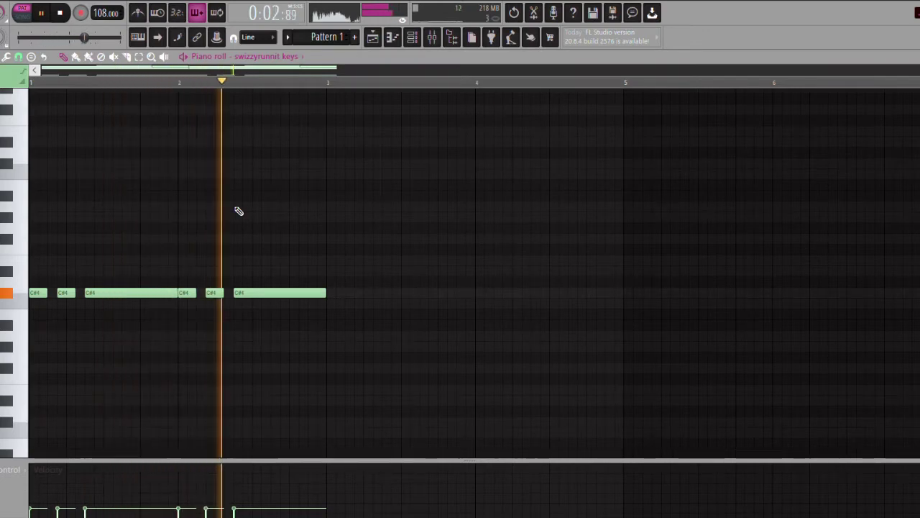
- Audition the pattern an octave lower, restore the octave, and lower all notes one semitone so the bass sits on C4
{"action": "key", "text": "ctrl+Down"}
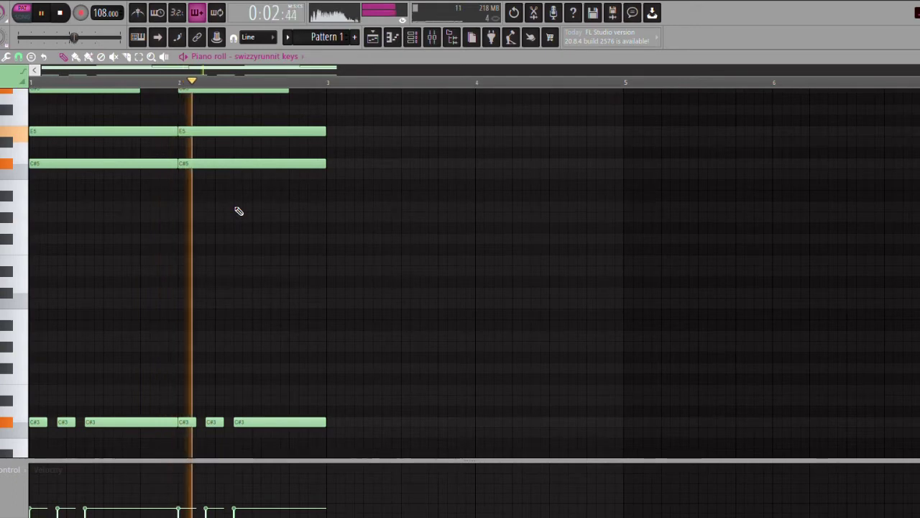
{"action": "key", "text": "ctrl+Up"}
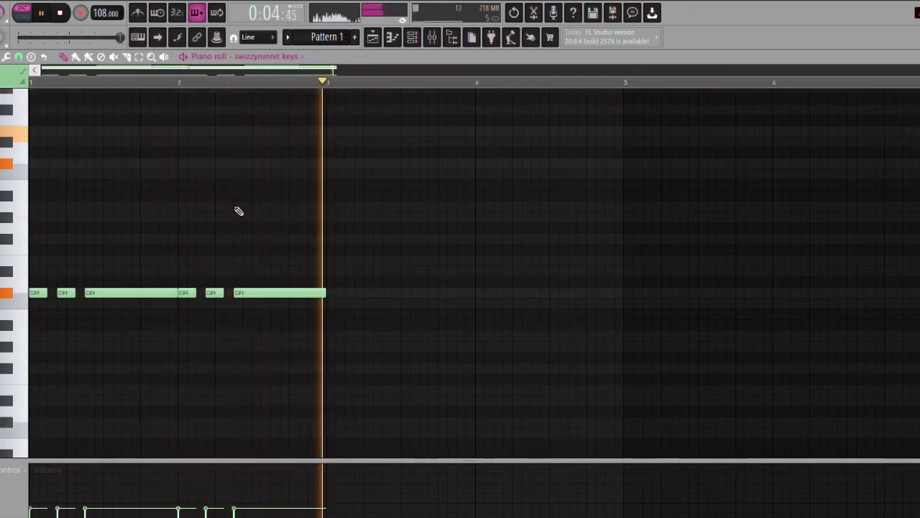
{"action": "key", "text": "shift+Down"}
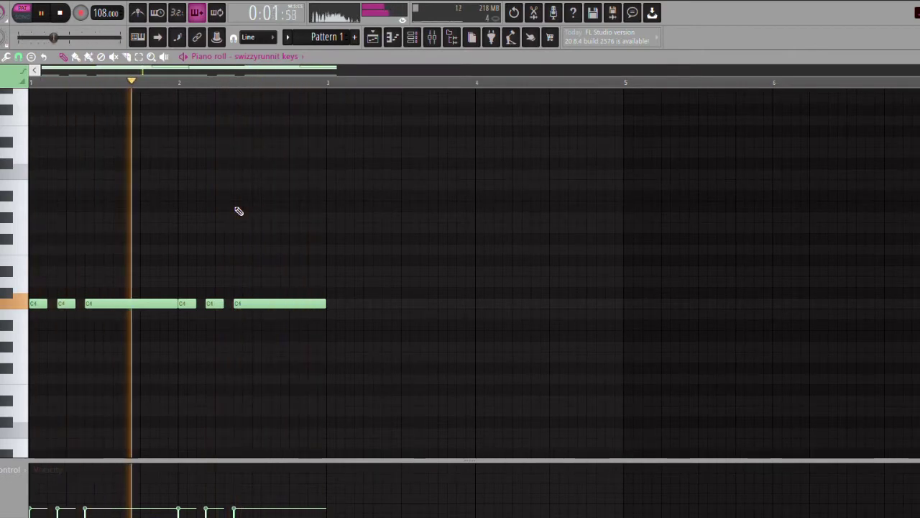
{"action": "scroll", "coordinate": [259, 216], "scroll_direction": "up", "scroll_amount": 5}
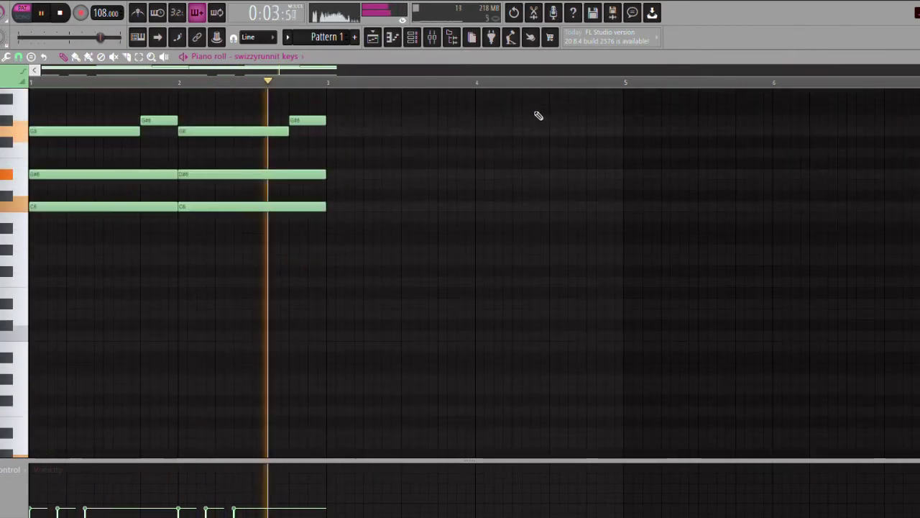
- Open the meech strings channel's piano roll and add a one-bar C6 in bar 1 and a one-bar G6 in bar 2
{"action": "left_click", "coordinate": [918, 57]}
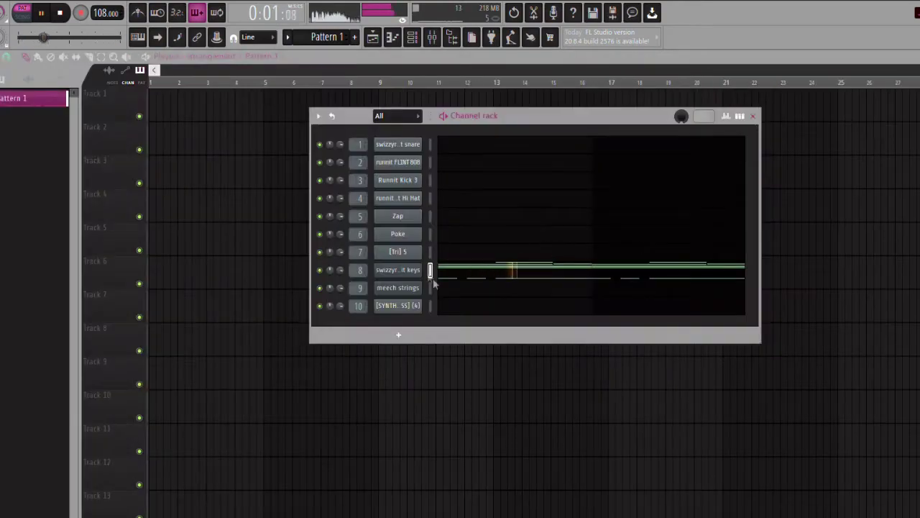
{"action": "left_click", "coordinate": [458, 292]}
{"action": "scroll", "coordinate": [65, 253], "scroll_direction": "up", "scroll_amount": 1}
{"action": "left_click", "coordinate": [36, 240]}
{"action": "left_click_drag", "start_coordinate": [85, 241], "coordinate": [177, 241]}
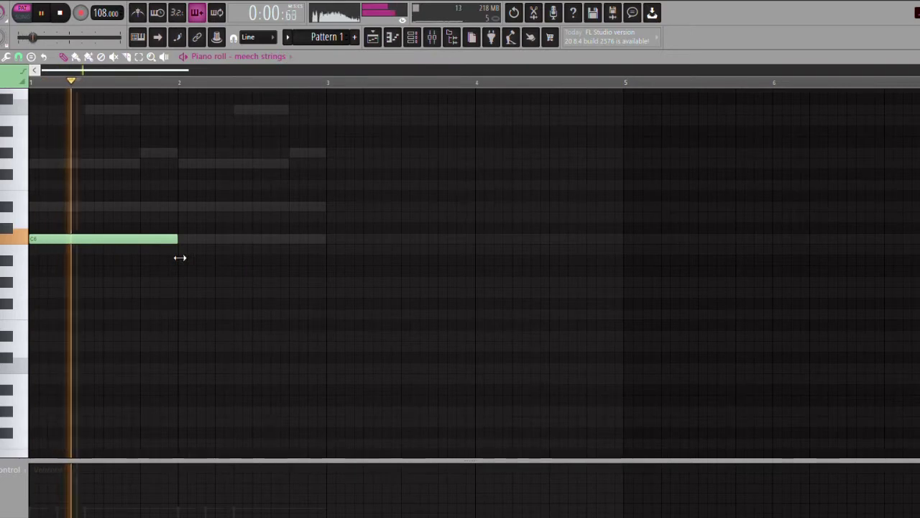
{"action": "left_click", "coordinate": [192, 163]}
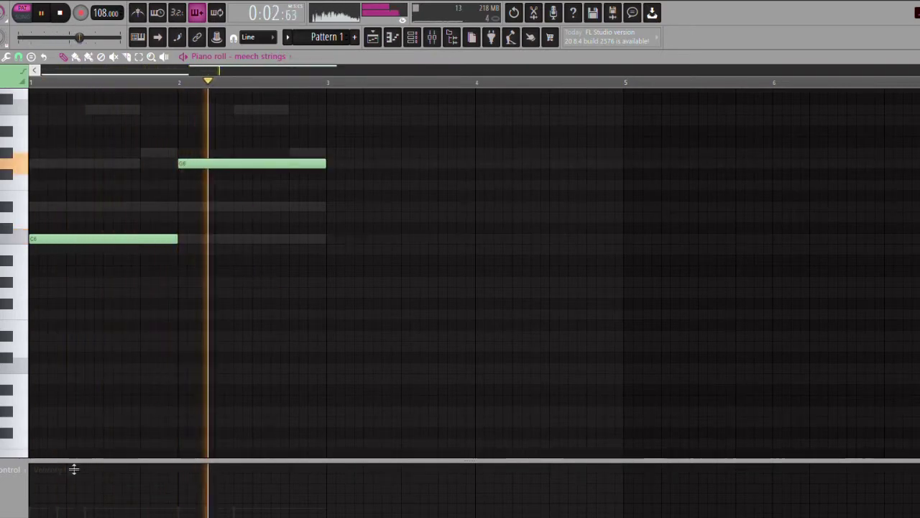
- Draw an almost level velocity line across the two meech strings notes and close the piano roll
{"action": "mouse_move", "coordinate": [48, 514]}
{"action": "left_mouse_down"}
{"action": "mouse_move", "coordinate": [44, 506]}
{"action": "mouse_move", "coordinate": [211, 496]}
{"action": "mouse_move", "coordinate": [219, 506]}
{"action": "left_mouse_up"}
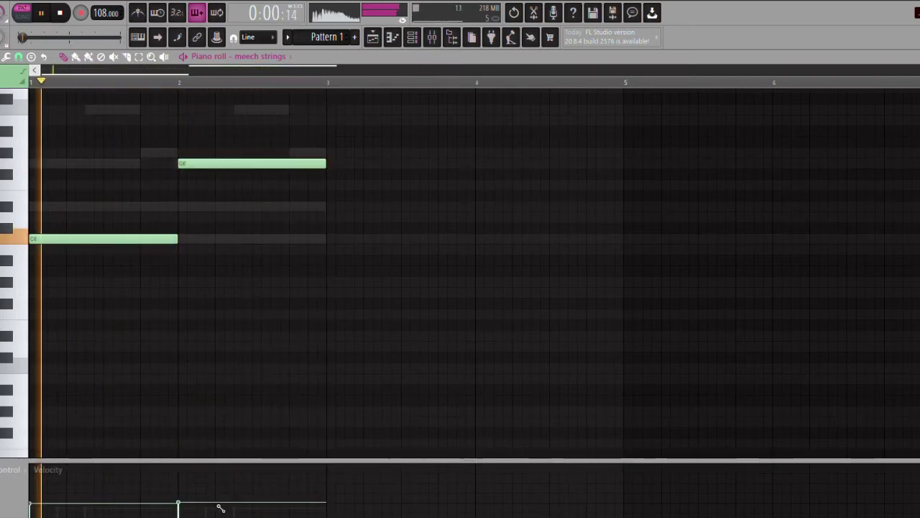
{"action": "left_click", "coordinate": [918, 57]}
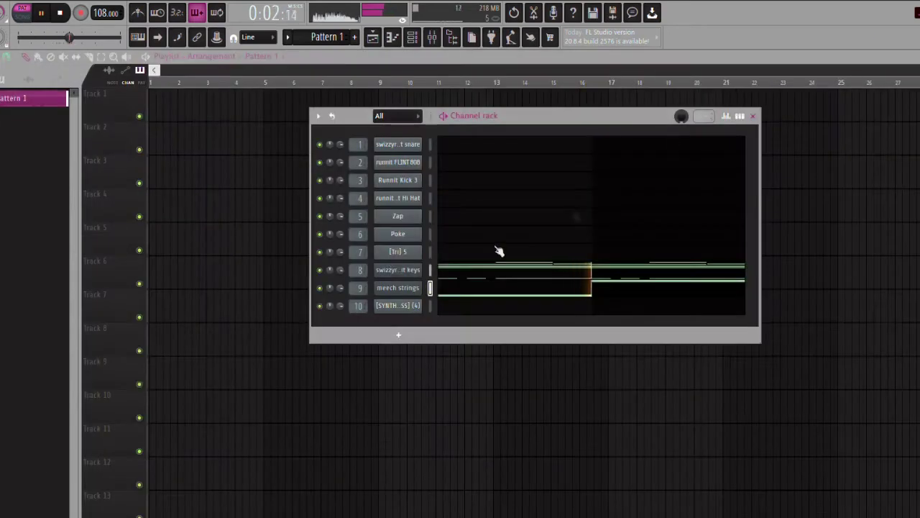
- Show the mixer with Fruity soft clipper loaded on the Master track, and close the plugin window
{"action": "left_click", "coordinate": [421, 43]}
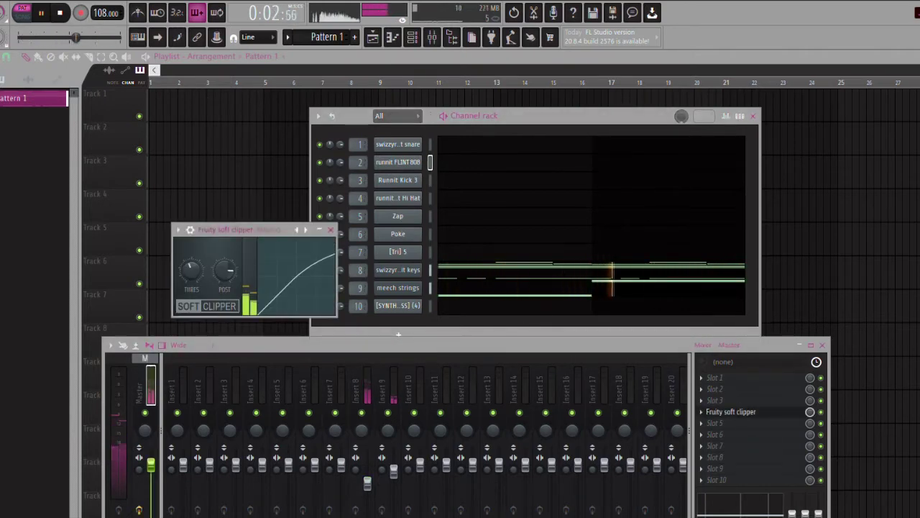
{"action": "left_click", "coordinate": [330, 230]}
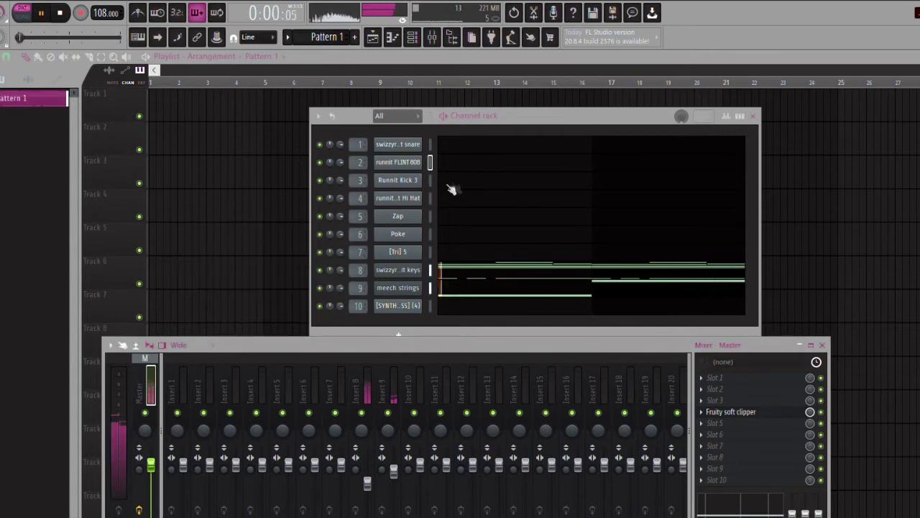
- In the runnit FLINT 808 piano roll, place a full-velocity C5 at the start of bar 1 and shorten it to one step
{"action": "left_click", "coordinate": [453, 166]}
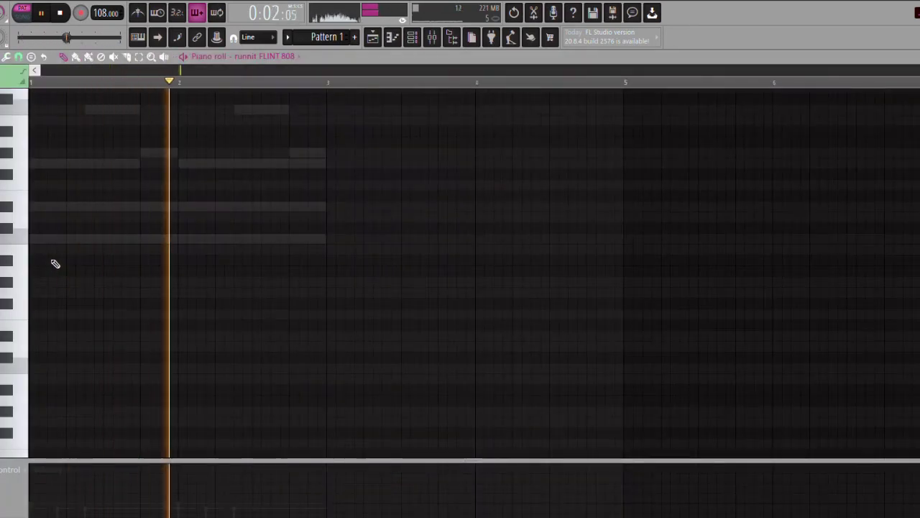
{"action": "left_click", "coordinate": [68, 237]}
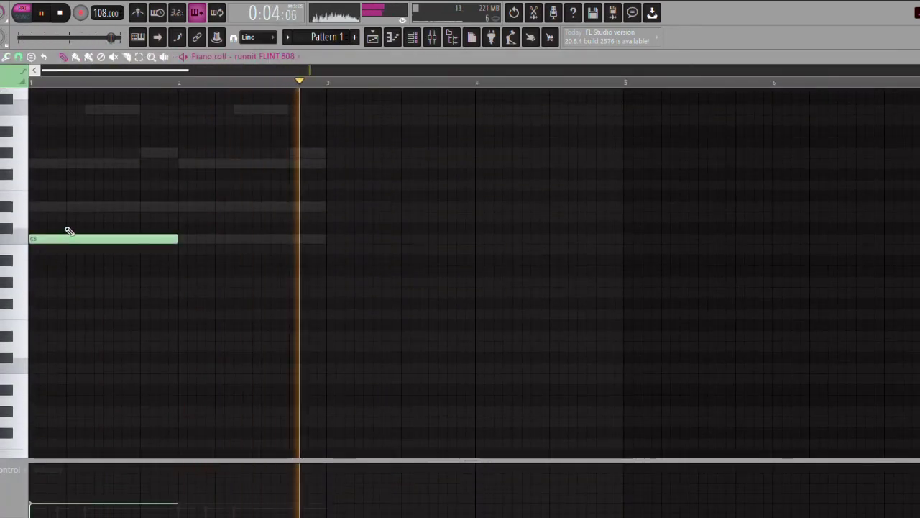
{"action": "right_click", "coordinate": [66, 238]}
{"action": "scroll", "coordinate": [62, 296], "scroll_direction": "down", "scroll_amount": 4}
{"action": "left_click", "coordinate": [35, 239]}
{"action": "left_click", "coordinate": [31, 466]}
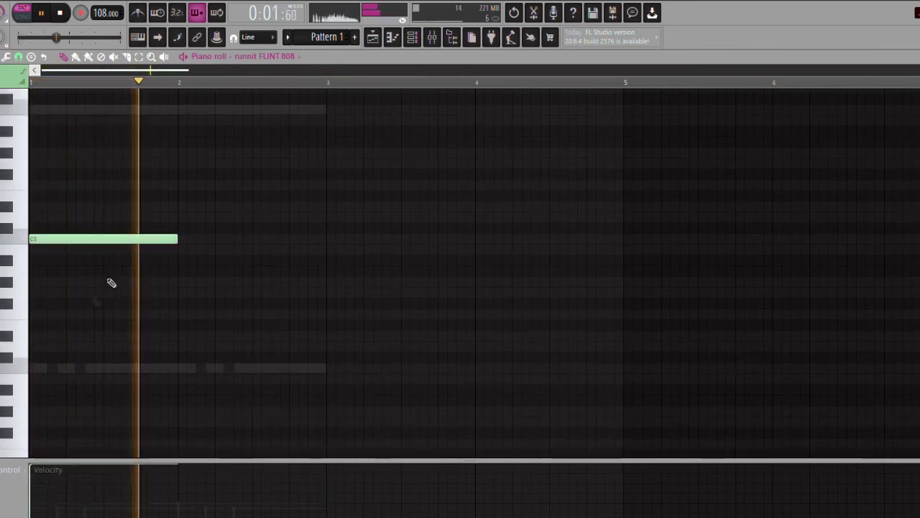
{"action": "left_click_drag", "start_coordinate": [177, 239], "coordinate": [37, 239]}
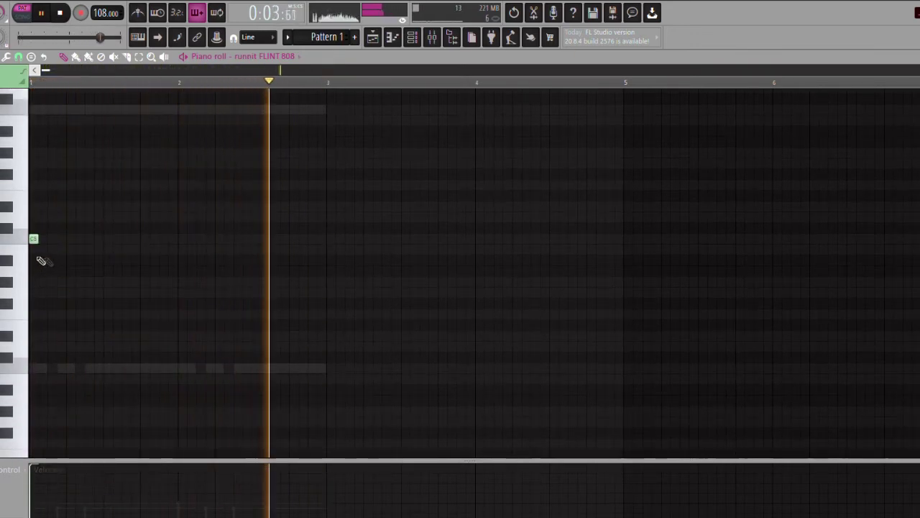
- Add one-step C5 808 notes on step 11 of bar 1 and steps 1, 11 and 14 of bar 2
{"action": "left_click", "coordinate": [127, 239]}
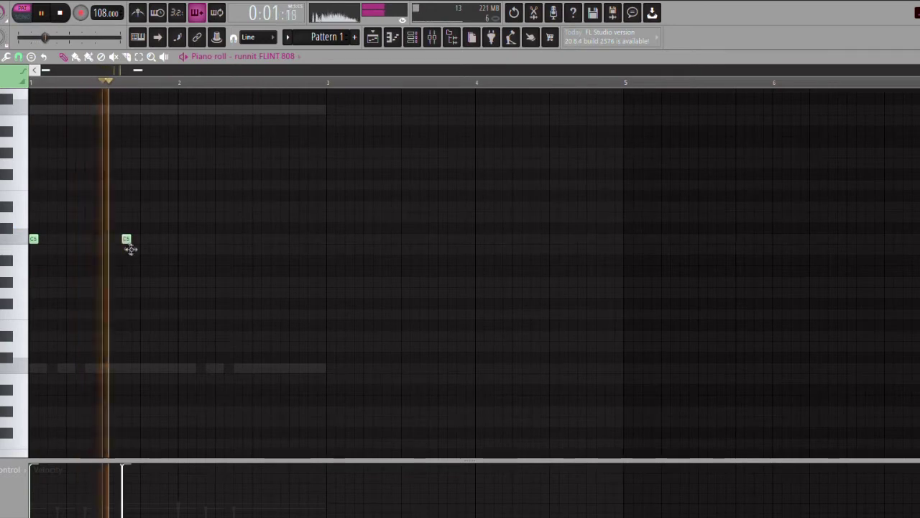
{"action": "left_click", "coordinate": [182, 240]}
{"action": "left_click", "coordinate": [276, 239]}
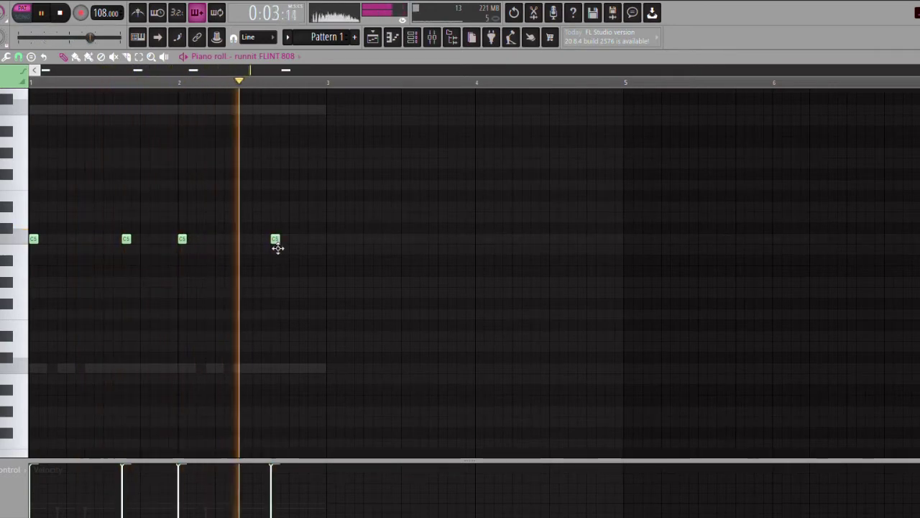
{"action": "left_click", "coordinate": [303, 239]}
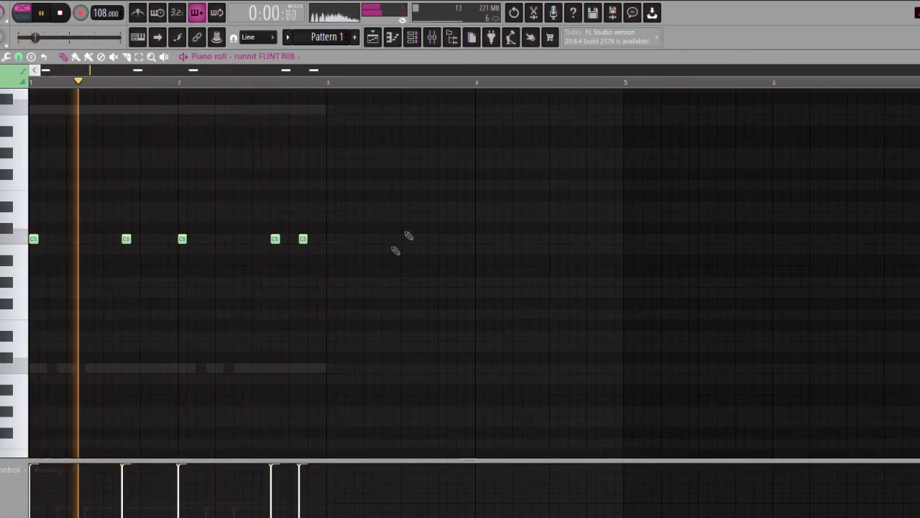
{"action": "key", "text": "F7"}
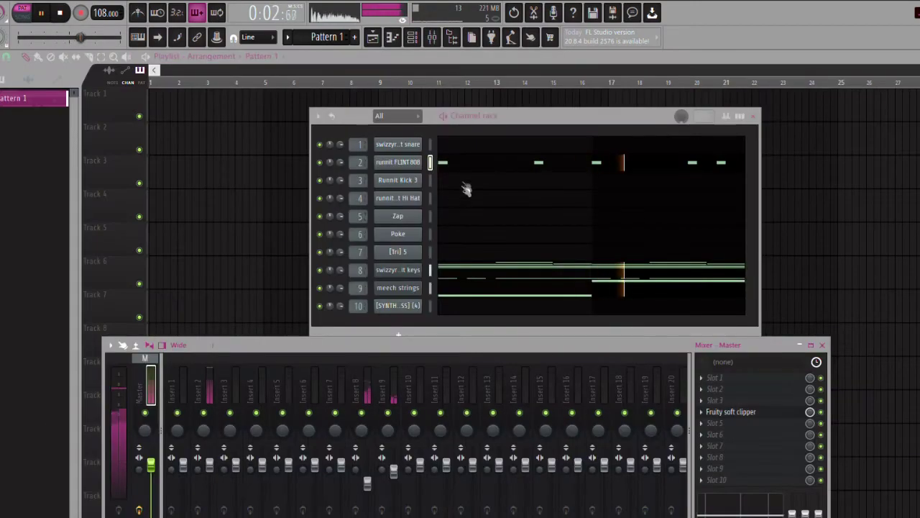
- In the swizzyrunnit snare piano roll, place C5 hits on steps 5 and 13 of both bars, plus step 16 of bar 2
{"action": "key", "text": "F7"}
{"action": "left_click", "coordinate": [145, 238]}
{"action": "left_click", "coordinate": [219, 238]}
{"action": "left_click", "coordinate": [294, 240]}
{"action": "left_click", "coordinate": [322, 238]}
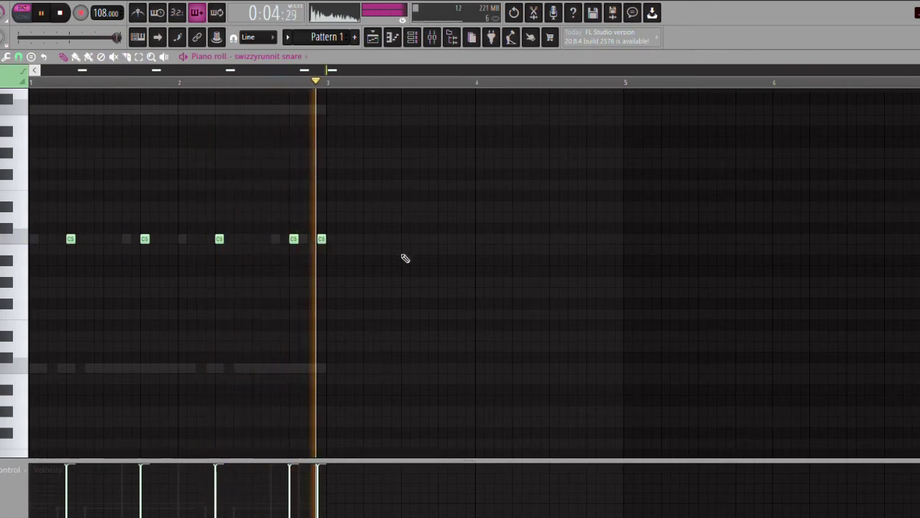
{"action": "key", "text": "F7"}
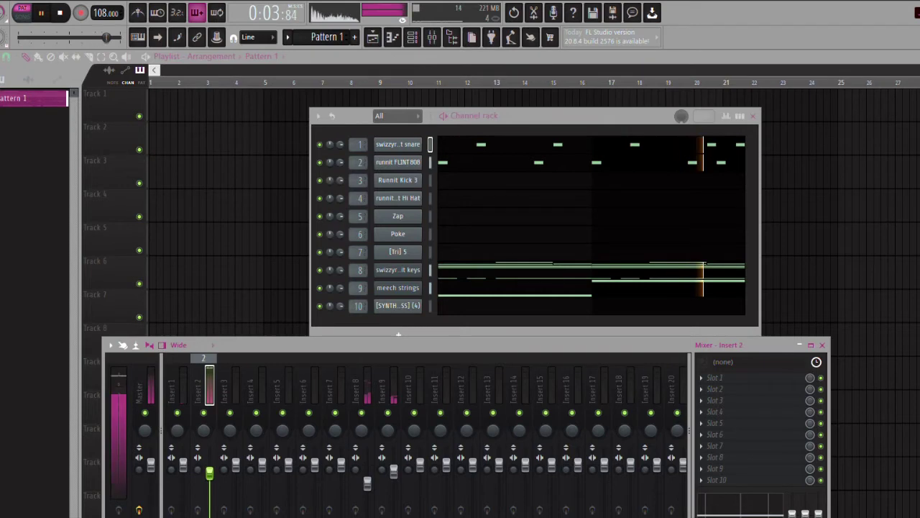
- Program Runnit Kick 3 with C5 hits matching the 808: steps 1 and 11 of bar 1, and steps 1, 11 and 14 of bar 2
{"action": "left_click", "coordinate": [443, 182]}
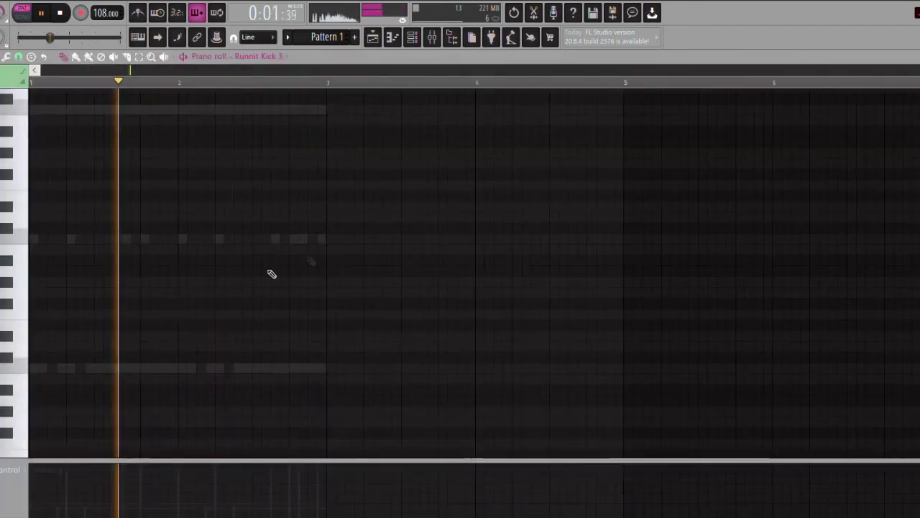
{"action": "left_click", "coordinate": [126, 238]}
{"action": "left_click", "coordinate": [181, 239]}
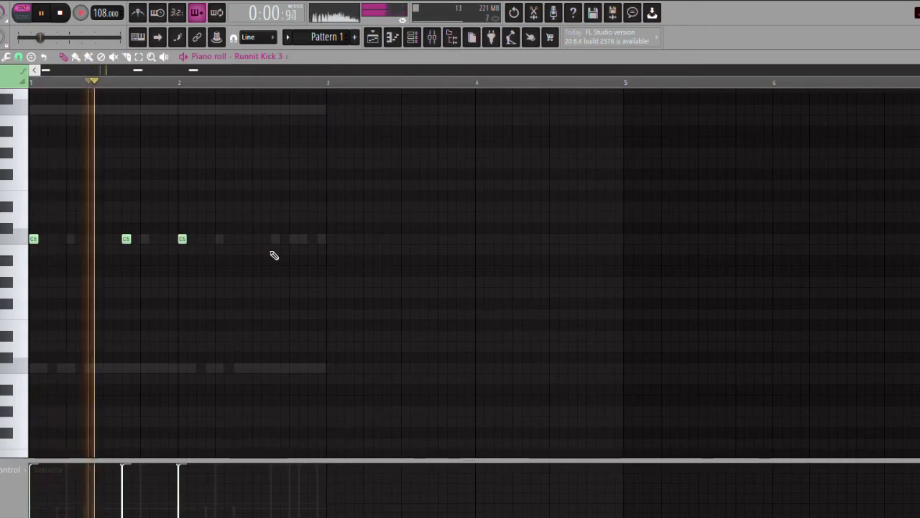
{"action": "left_click", "coordinate": [276, 239]}
{"action": "left_click", "coordinate": [303, 239]}
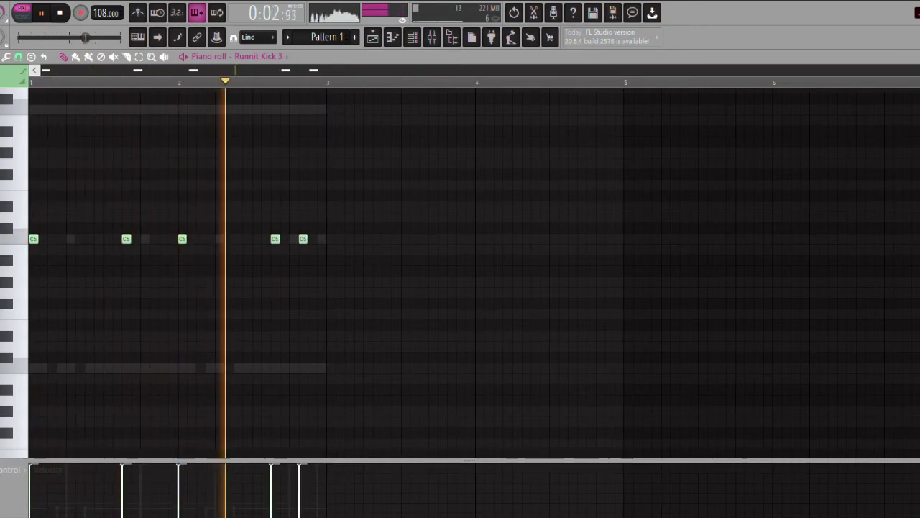
{"action": "key", "text": "F7"}
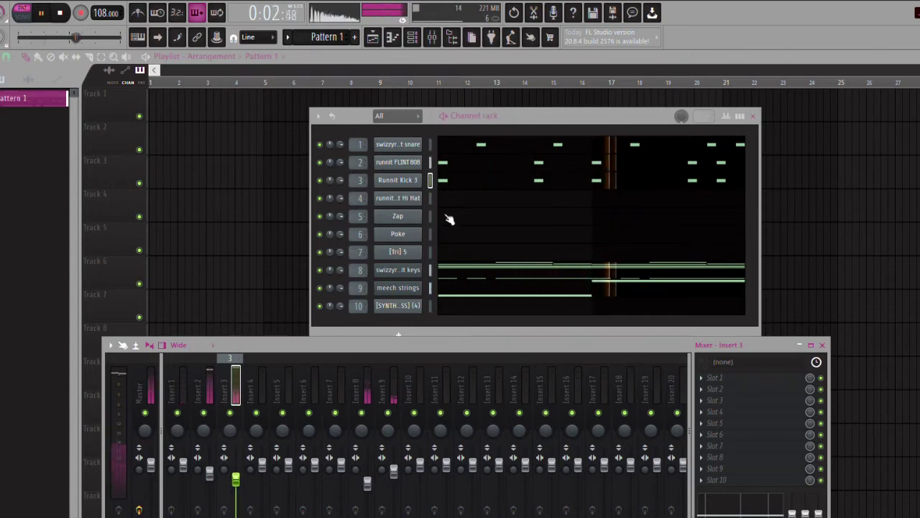
- Fill both bars of the runnit Detroit Hi Hat piano roll with a C5 hit on every step
{"action": "key", "text": "F7"}
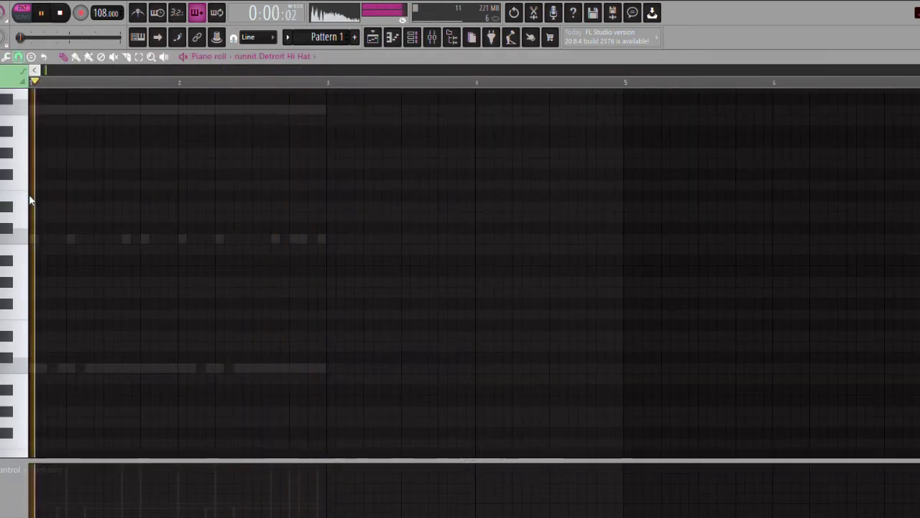
{"action": "left_click", "coordinate": [33, 369]}
{"action": "right_click", "coordinate": [35, 370]}
{"action": "left_click", "coordinate": [35, 242]}
{"action": "left_click_drag", "start_coordinate": [36, 241], "coordinate": [330, 281]}
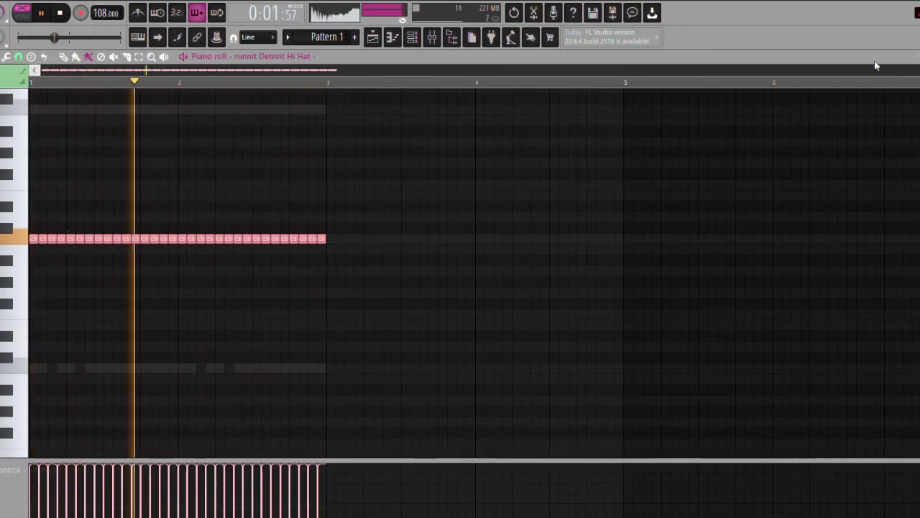
- Replace the bar 1 hi-hat hits on steps 1–2 and 11–12 with rolls of half-step notes
{"action": "left_click", "coordinate": [56, 225]}
{"action": "right_click", "coordinate": [42, 242]}
{"action": "left_click_drag", "start_coordinate": [37, 240], "coordinate": [168, 267]}
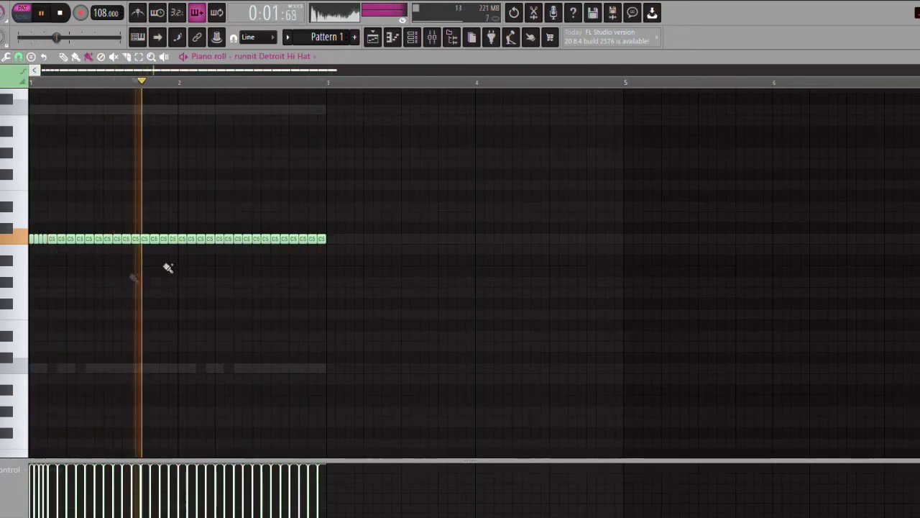
{"action": "right_click", "coordinate": [128, 242]}
{"action": "right_click", "coordinate": [134, 242]}
{"action": "left_click_drag", "start_coordinate": [125, 242], "coordinate": [163, 289]}
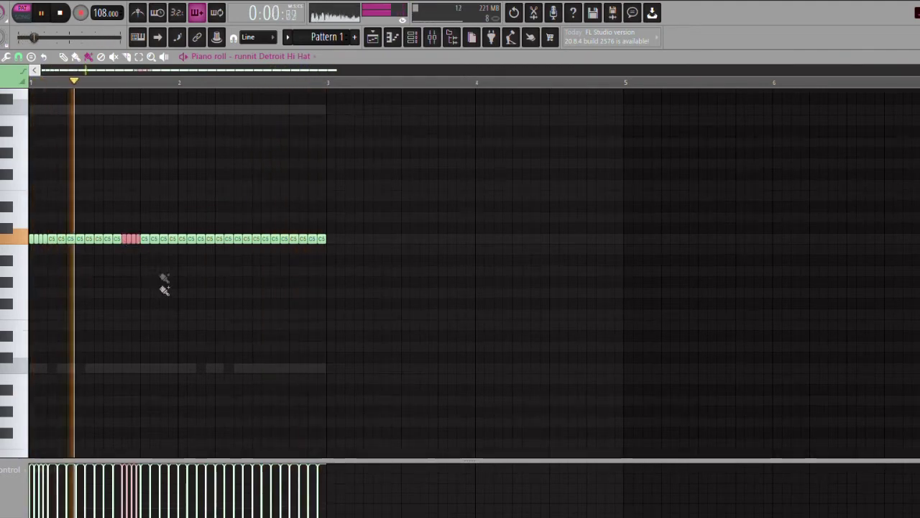
- Replace the bar 2 hi-hat hits on steps 1–2 and 11–12 with half-step rolls and close the piano roll
{"action": "right_click", "coordinate": [192, 241]}
{"action": "right_click", "coordinate": [184, 242]}
{"action": "left_click_drag", "start_coordinate": [182, 242], "coordinate": [234, 288]}
{"action": "right_click", "coordinate": [285, 242]}
{"action": "right_click", "coordinate": [276, 242]}
{"action": "right_click", "coordinate": [267, 241], "text": "alt"}
{"action": "right_click", "coordinate": [267, 242], "text": "alt"}
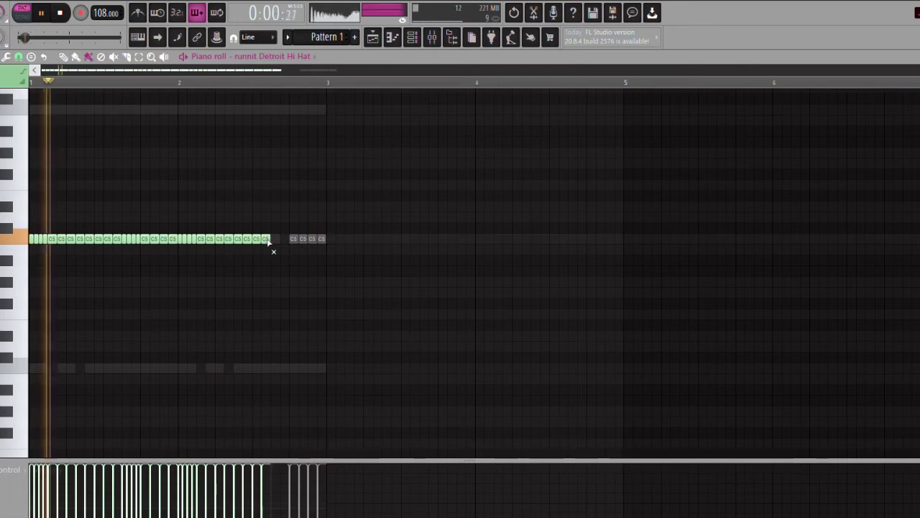
{"action": "mouse_move", "coordinate": [294, 243]}
{"action": "left_mouse_down"}
{"action": "mouse_move", "coordinate": [325, 245]}
{"action": "mouse_move", "coordinate": [304, 248]}
{"action": "left_mouse_up"}
{"action": "left_click", "coordinate": [278, 242]}
{"action": "left_click", "coordinate": [918, 56]}
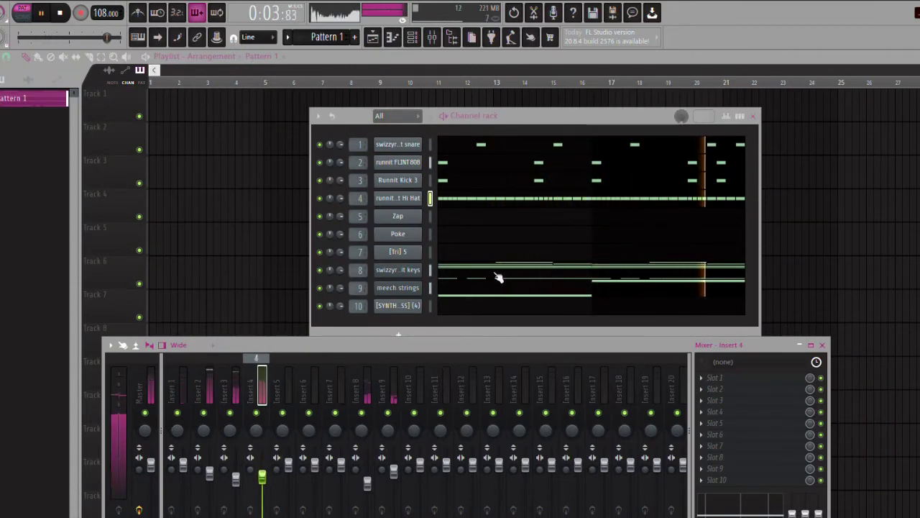
- In the [SYNTH BASS] (4) piano roll, place C5 notes on steps 11, 14 and 16 of bar 1 and steps 11 and 14 of bar 2
{"action": "left_click", "coordinate": [485, 312]}
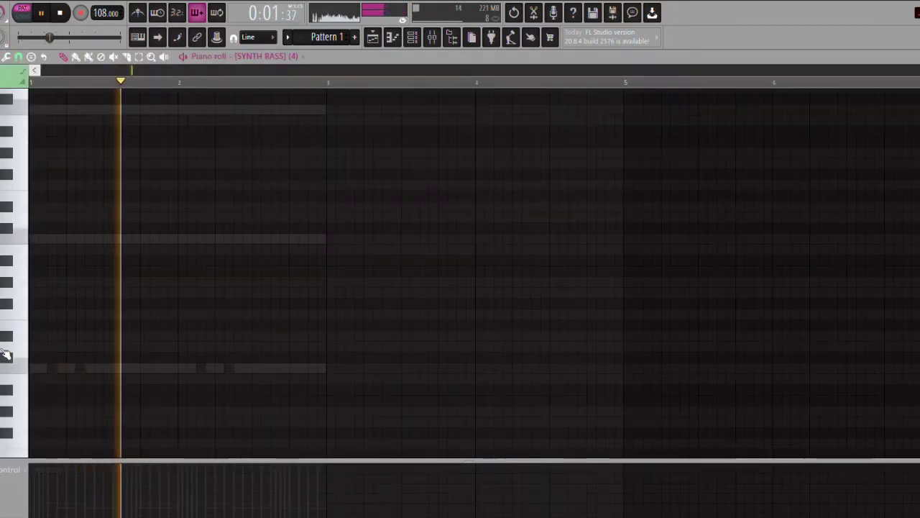
{"action": "left_click", "coordinate": [126, 239]}
{"action": "left_click", "coordinate": [153, 240]}
{"action": "left_click", "coordinate": [173, 239]}
{"action": "left_click", "coordinate": [274, 239]}
{"action": "left_click", "coordinate": [298, 239]}
{"action": "right_click", "coordinate": [300, 240]}
{"action": "left_click", "coordinate": [304, 240]}
{"action": "key", "text": "F7"}
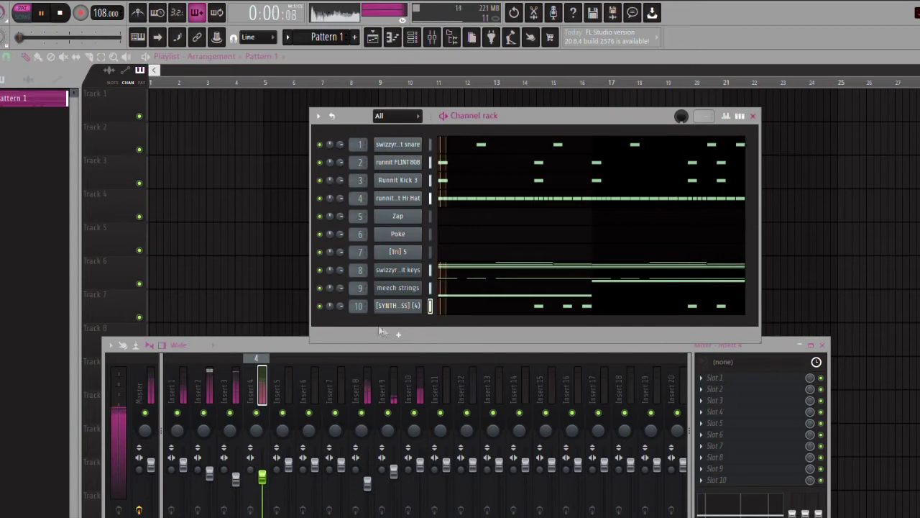
- Load Fruity parametric EQ 2 on mixer Insert 10 and pull its lowest band down to cut the synth bass's low end
{"action": "left_click", "coordinate": [423, 386]}
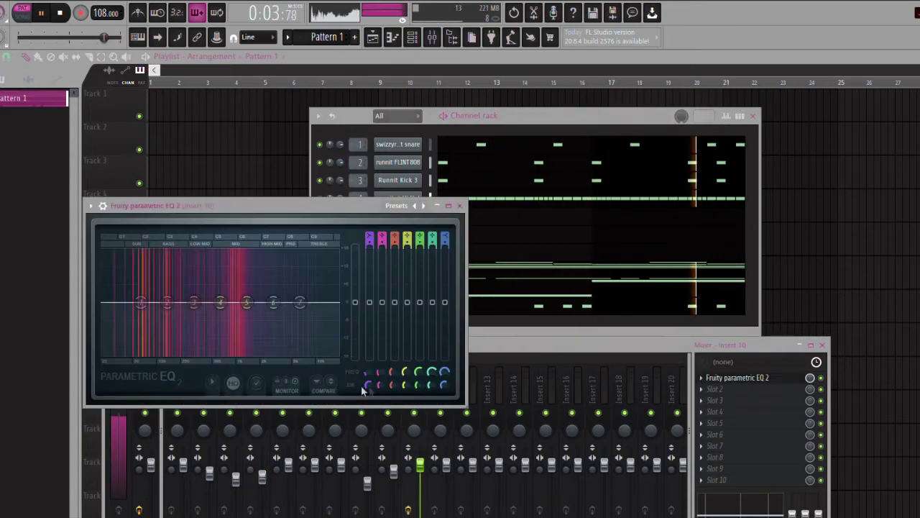
{"action": "scroll", "coordinate": [168, 305], "scroll_direction": "down", "scroll_amount": 5}
{"action": "left_click_drag", "start_coordinate": [143, 306], "coordinate": [151, 365]}
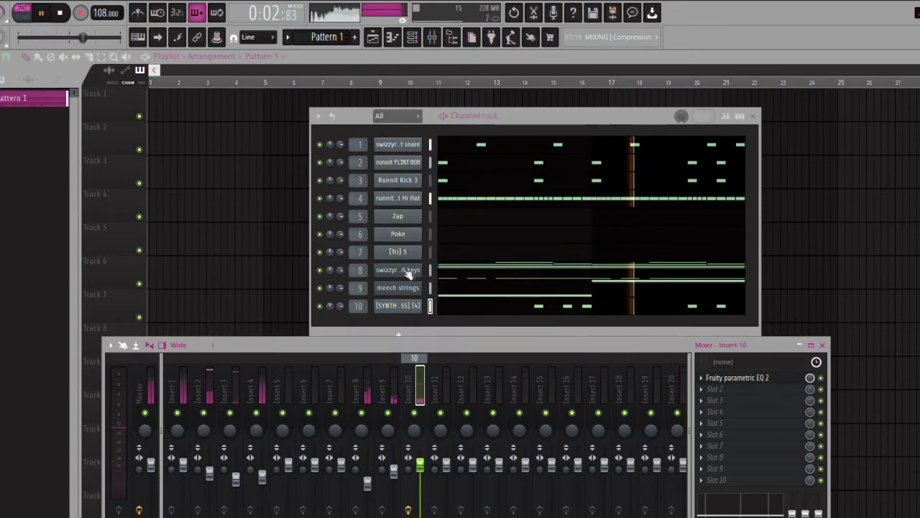
- In the [Tri] 5 piano roll, place C5 hits on steps 1 and 7 of both bars
{"action": "left_click", "coordinate": [457, 255]}
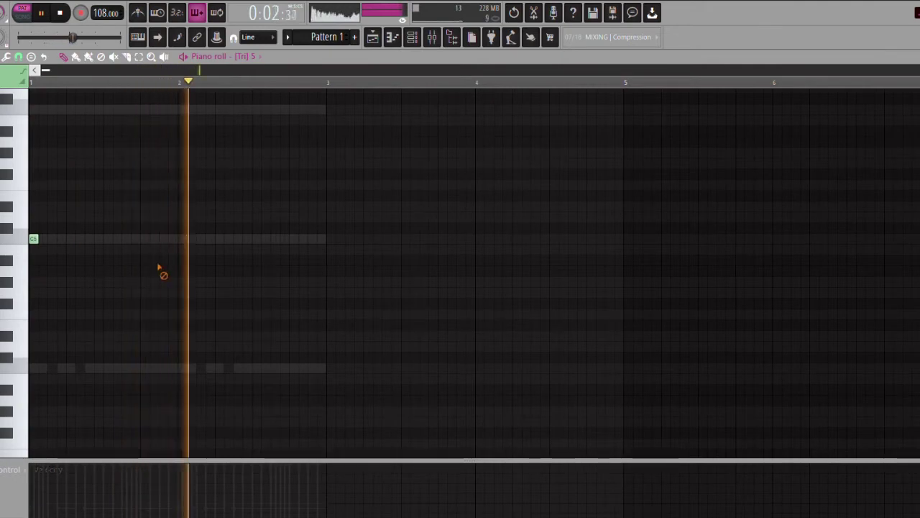
{"action": "left_click", "coordinate": [180, 243]}
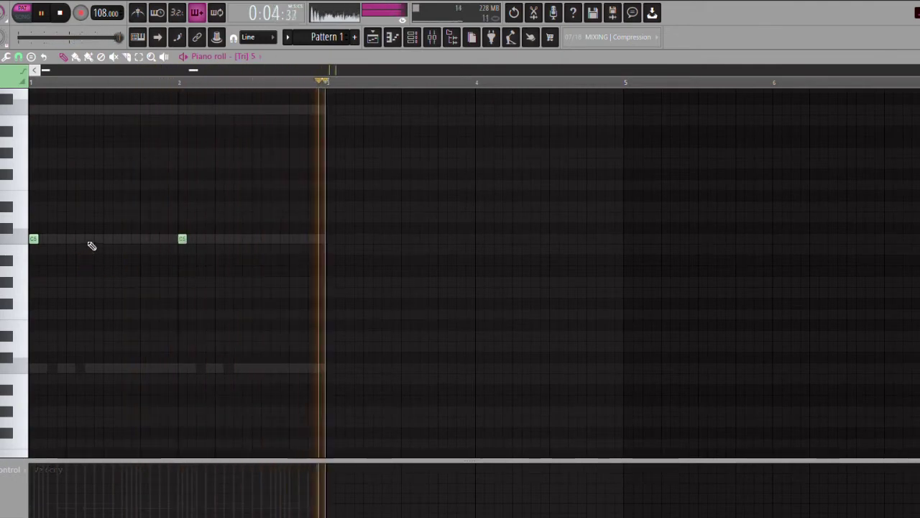
{"action": "left_click", "coordinate": [89, 241]}
{"action": "left_click", "coordinate": [238, 240]}
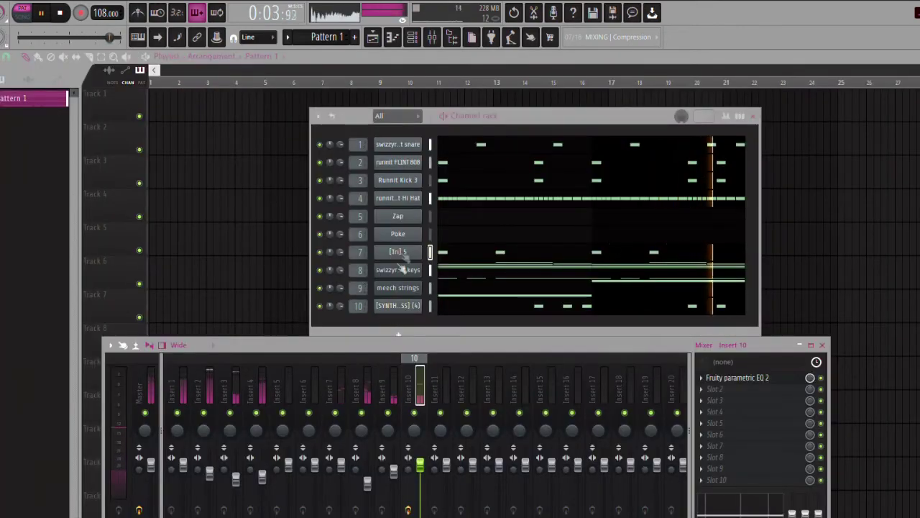
- In the Poke piano roll, place C5 hits on steps 12 and 14 of bar 2, clearing any misplaced hits
{"action": "left_click", "coordinate": [453, 229]}
{"action": "left_click", "coordinate": [275, 240]}
{"action": "left_click", "coordinate": [303, 239]}
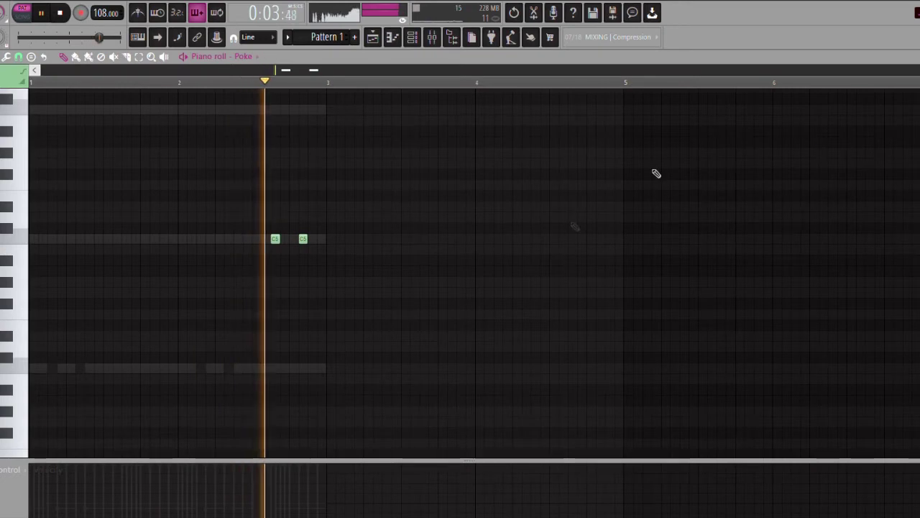
{"action": "right_click", "coordinate": [303, 239]}
{"action": "right_click", "coordinate": [275, 239]}
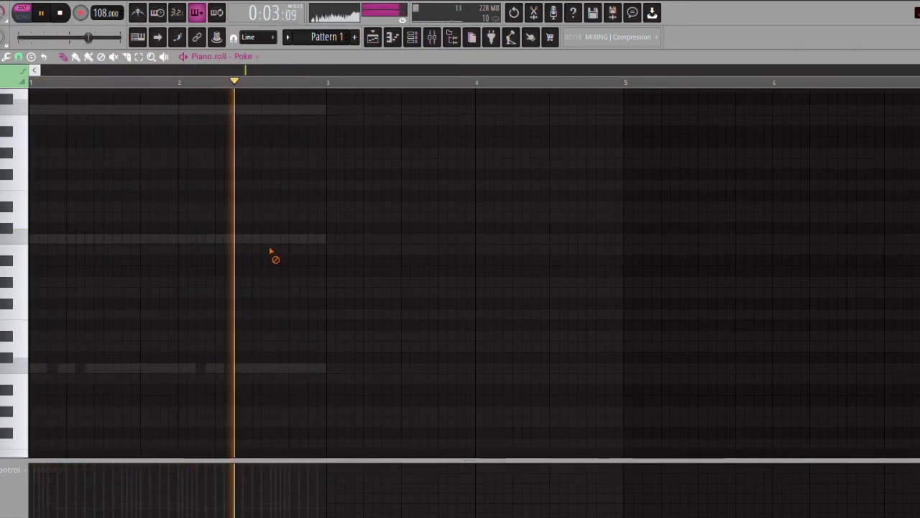
{"action": "left_click", "coordinate": [284, 240]}
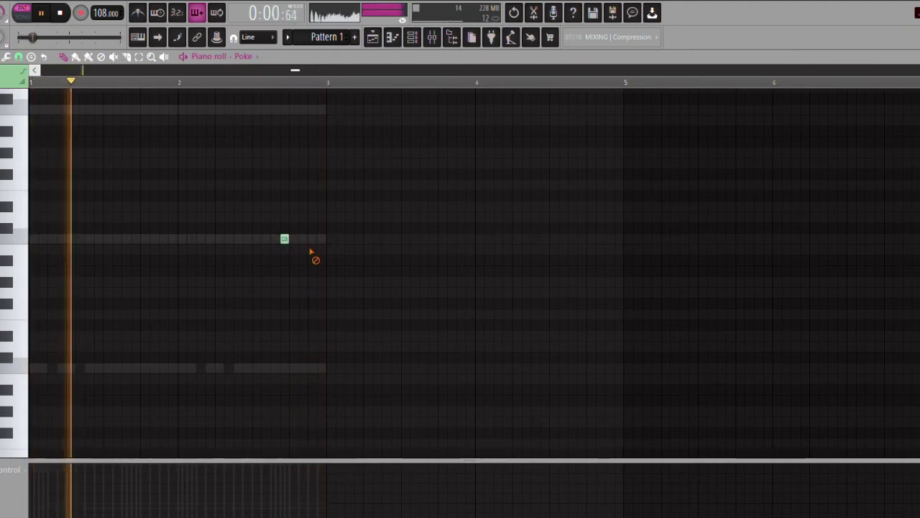
{"action": "left_click", "coordinate": [302, 240]}
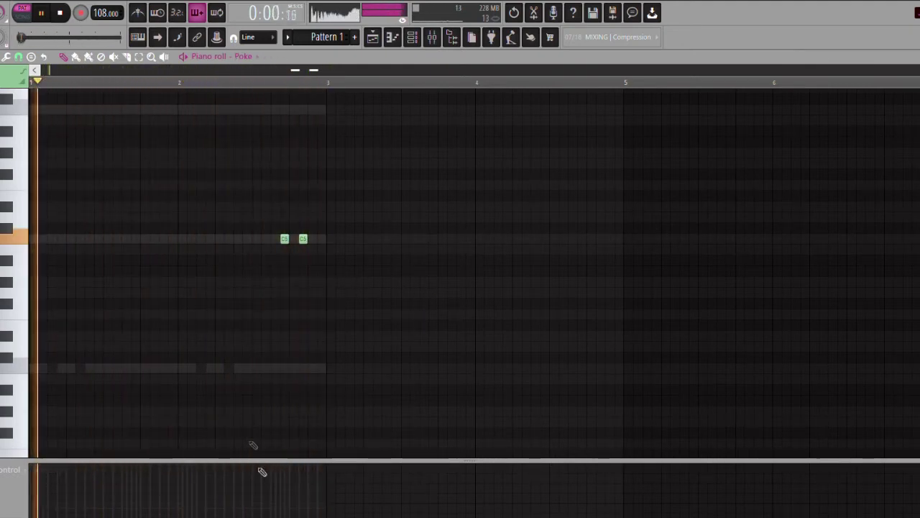
- In the Poke piano roll, replace the bar 2 hits with C5 hits on steps 10, 13 and 16
{"action": "right_click", "coordinate": [303, 240]}
{"action": "right_click", "coordinate": [285, 239]}
{"action": "left_click", "coordinate": [275, 239]}
{"action": "left_click", "coordinate": [294, 239]}
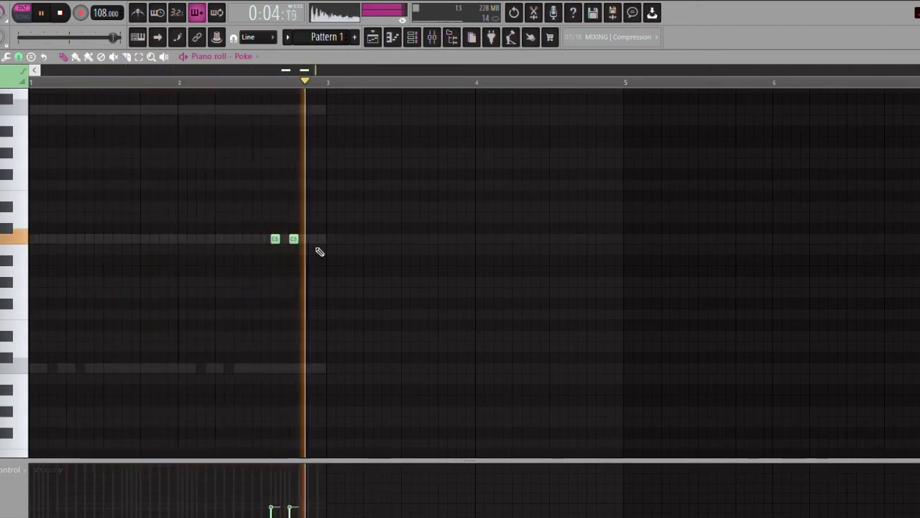
{"action": "right_click", "coordinate": [293, 240]}
{"action": "right_click", "coordinate": [275, 239]}
{"action": "left_click", "coordinate": [265, 240]}
{"action": "left_click", "coordinate": [293, 239]}
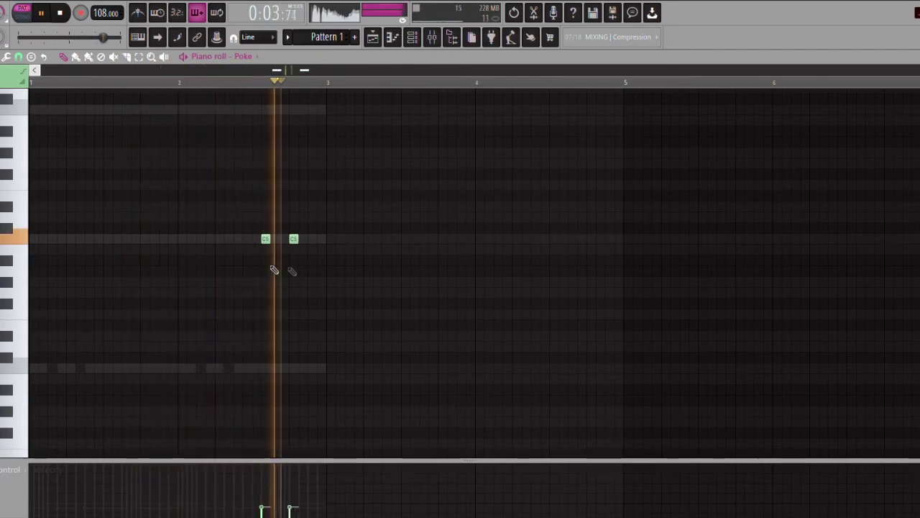
{"action": "right_click", "coordinate": [293, 239]}
{"action": "left_click", "coordinate": [293, 240]}
{"action": "left_click", "coordinate": [321, 240]}
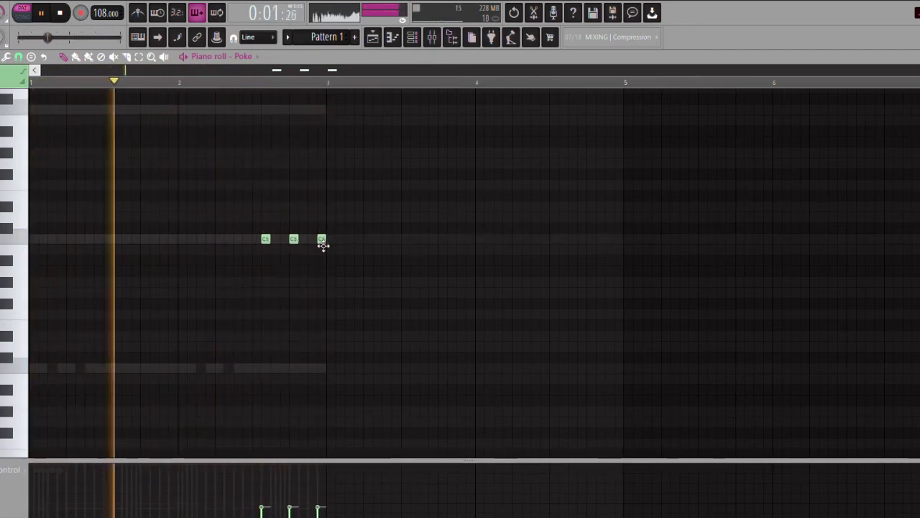
{"action": "left_click", "coordinate": [918, 56]}
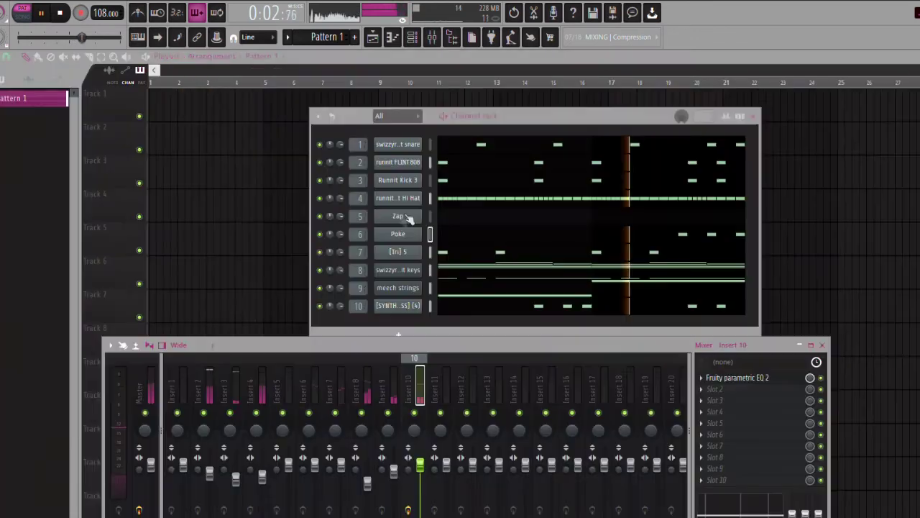
- In the Zap piano roll, paint four consecutive half-step C5 notes at the start of both bars, plus one on step 4 of each
{"action": "left_click", "coordinate": [473, 221]}
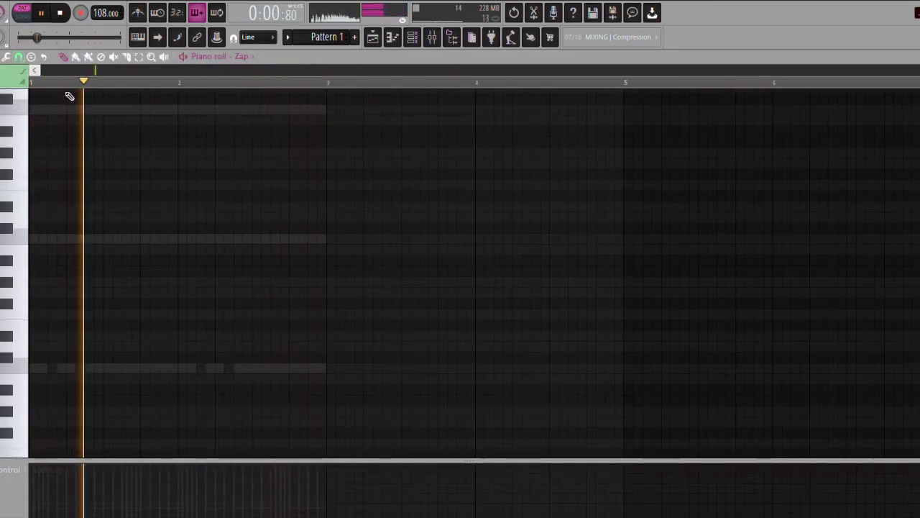
{"action": "left_click", "coordinate": [34, 240]}
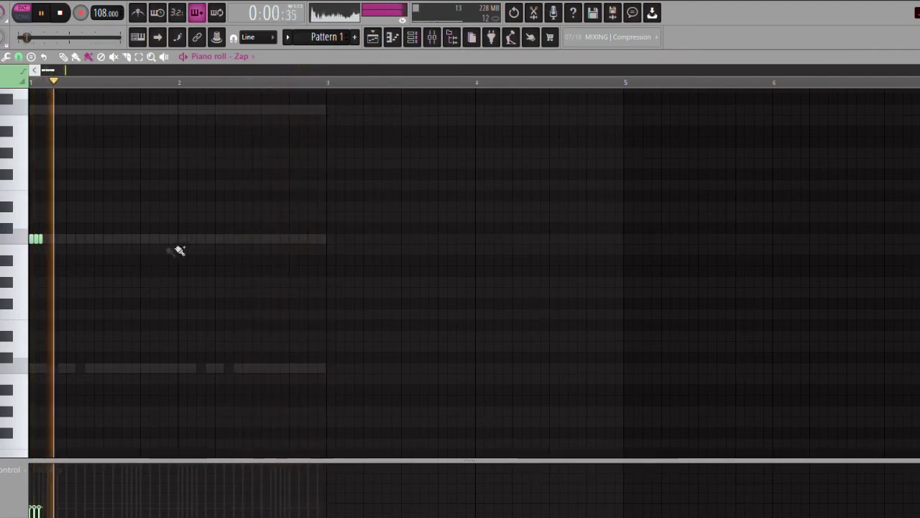
{"action": "left_click", "coordinate": [185, 241]}
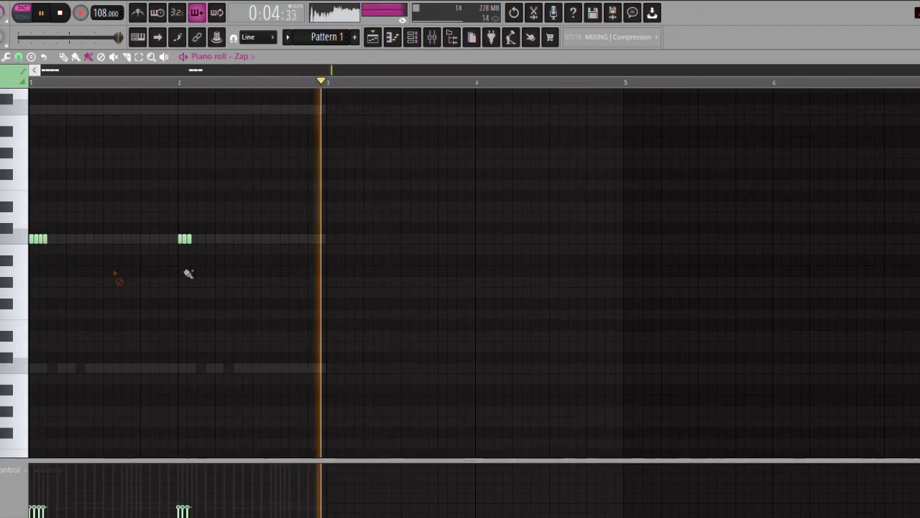
{"action": "left_click", "coordinate": [195, 242]}
{"action": "left_click", "coordinate": [209, 242]}
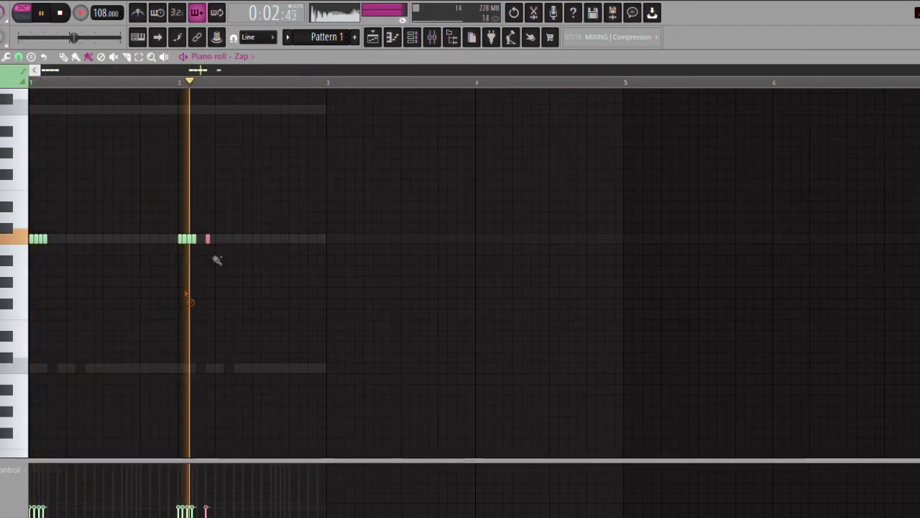
{"action": "left_click", "coordinate": [59, 242]}
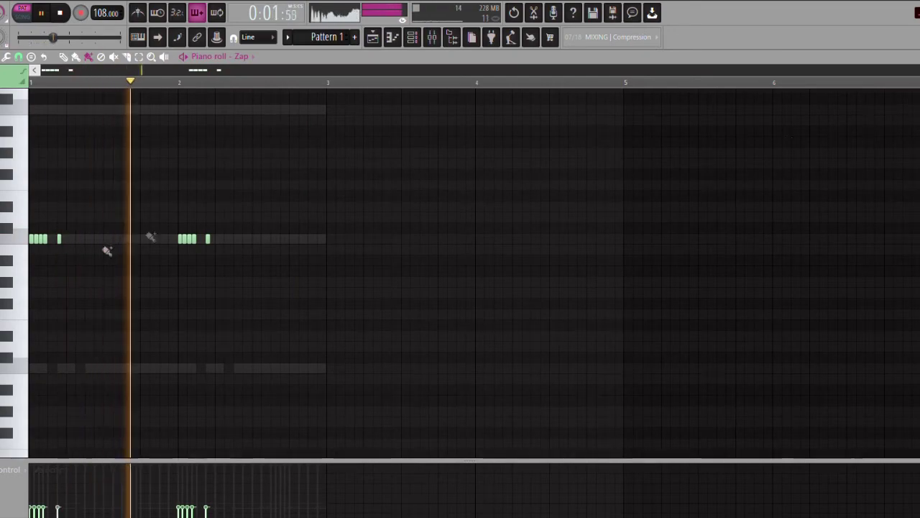
{"action": "left_click", "coordinate": [919, 57]}
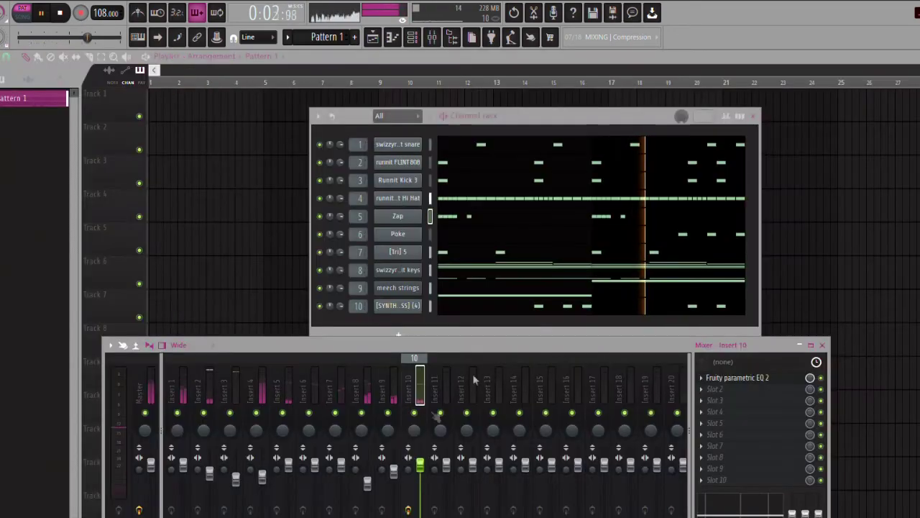
- Lower the Zap's level slightly on mixer Insert 5 and check the Fruity soft clipper on the Master track
{"action": "left_click", "coordinate": [281, 394]}
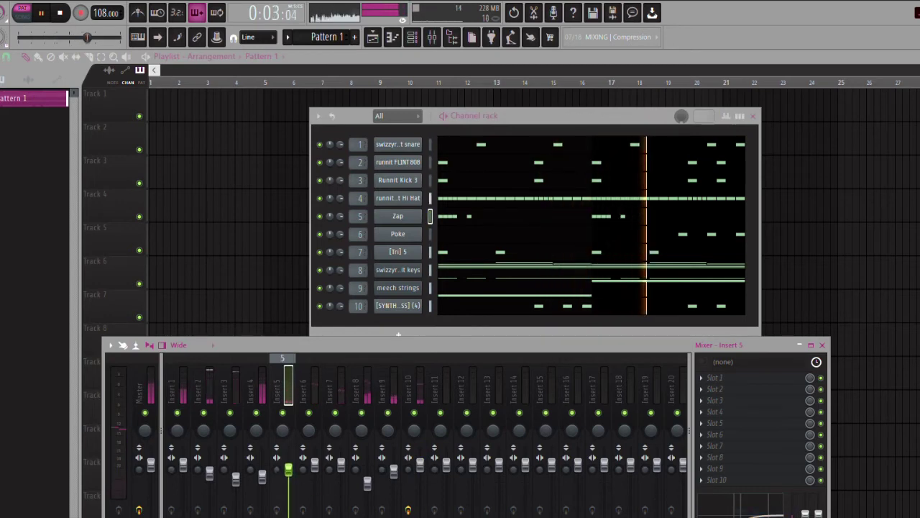
{"action": "left_click", "coordinate": [154, 393]}
{"action": "left_click", "coordinate": [733, 413]}
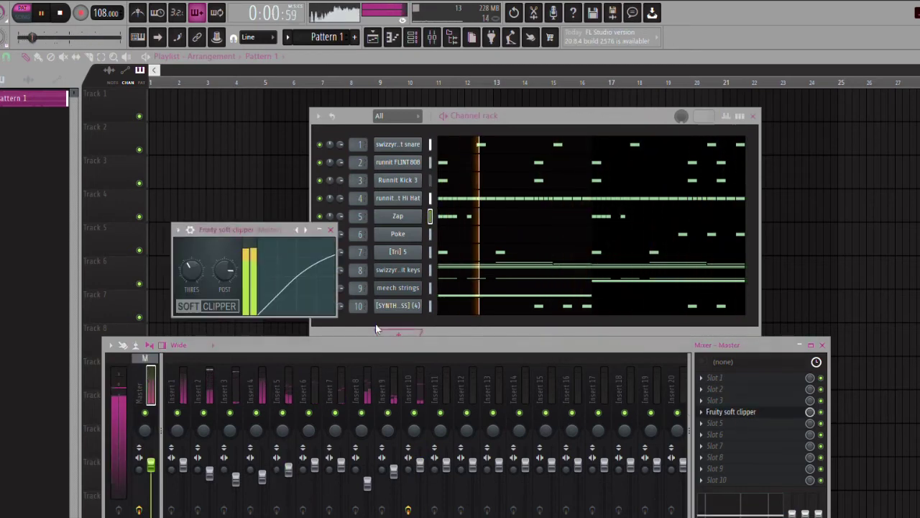
{"action": "left_click", "coordinate": [330, 230]}
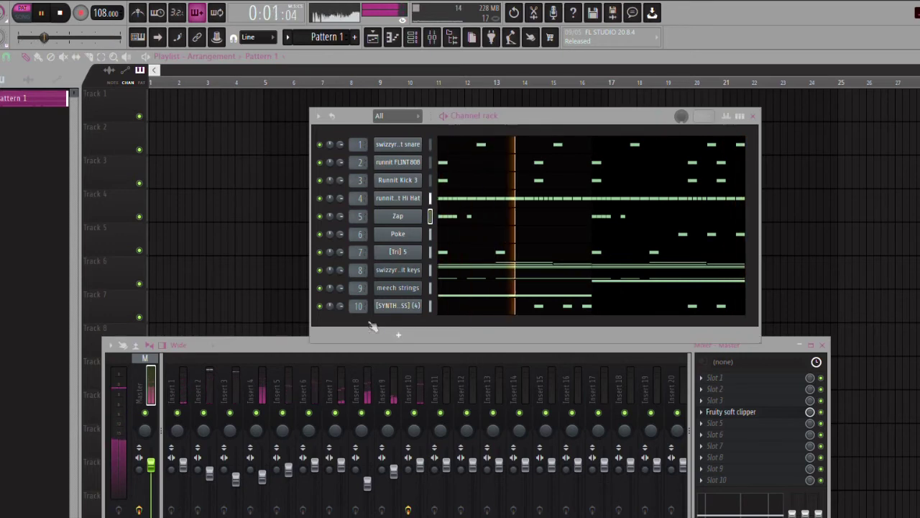
- Add the [OH] 4 sample as a new channel and place D#5 hits on steps 1 and 9 of both bars
{"action": "left_click_drag", "start_coordinate": [371, 326], "coordinate": [366, 327]}
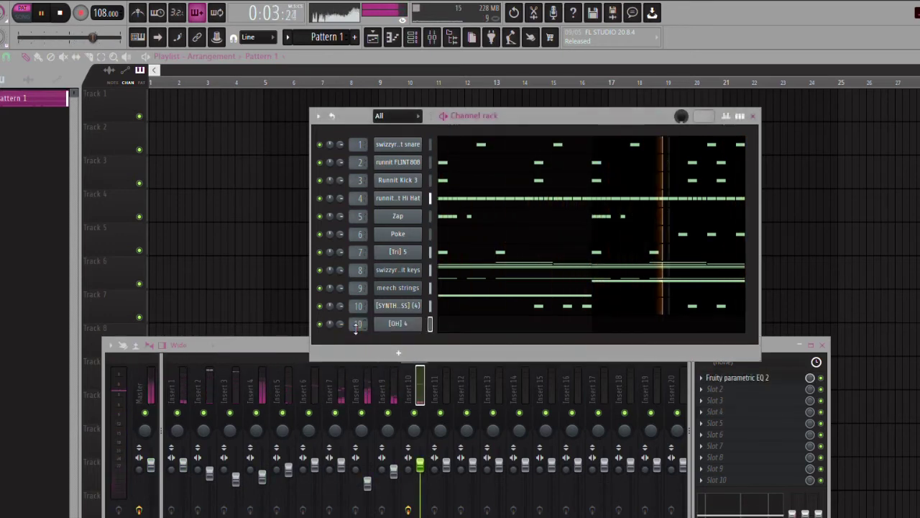
{"action": "left_click", "coordinate": [468, 325]}
{"action": "left_click", "coordinate": [61, 209]}
{"action": "left_click_drag", "start_coordinate": [61, 209], "coordinate": [34, 210]}
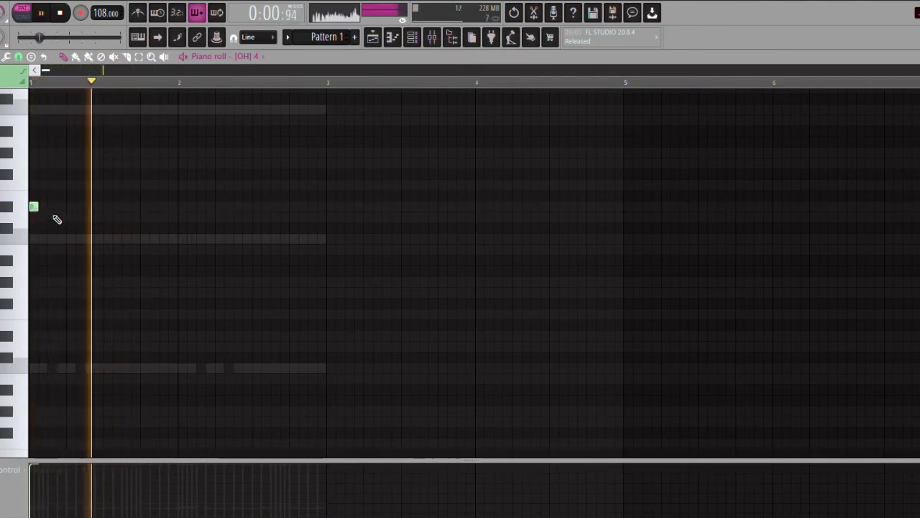
{"action": "left_click", "coordinate": [126, 208]}
{"action": "left_click", "coordinate": [182, 208]}
{"action": "left_click", "coordinate": [279, 208]}
{"action": "right_click", "coordinate": [279, 208]}
{"action": "left_click", "coordinate": [256, 209]}
{"action": "right_click", "coordinate": [127, 208]}
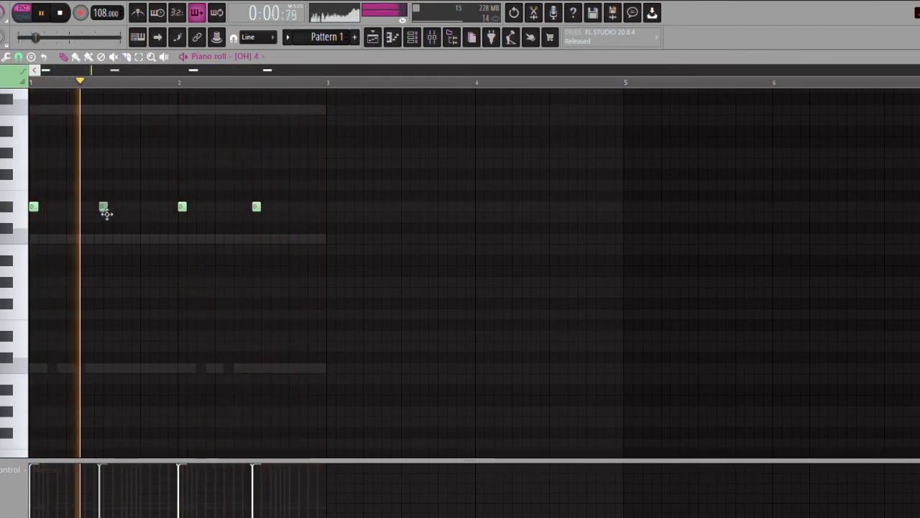
{"action": "left_click", "coordinate": [108, 208]}
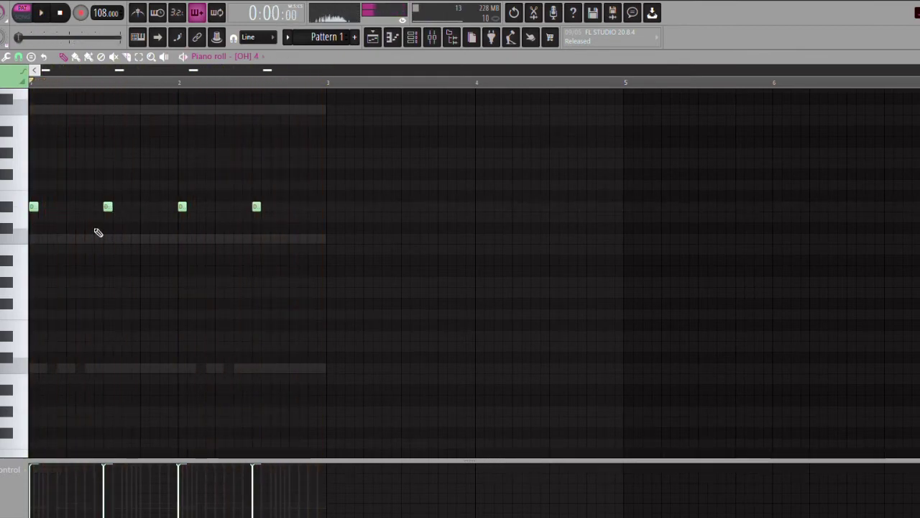
{"action": "key", "text": "F7"}
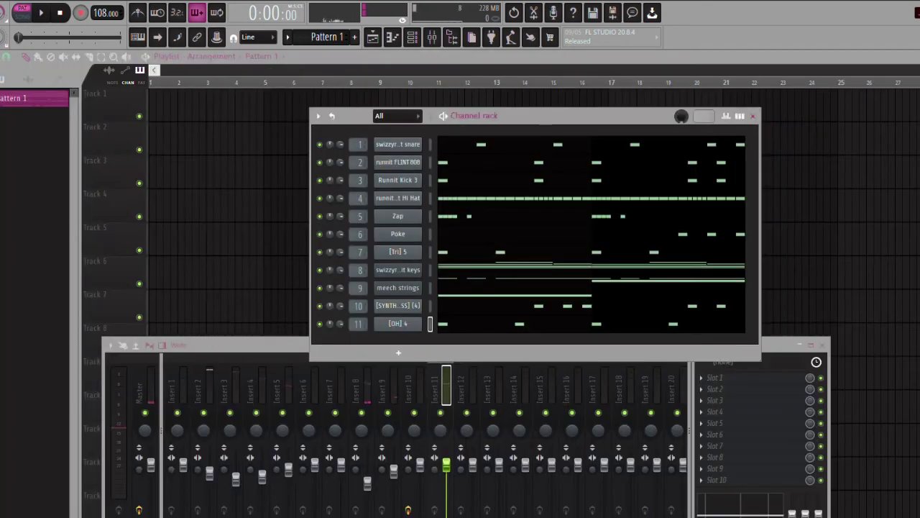
- Swap the open hat channel's sample for [OH] 3 and cut the low end on its mixer Insert 11
{"action": "left_click", "coordinate": [393, 329]}
{"action": "key", "text": "space"}
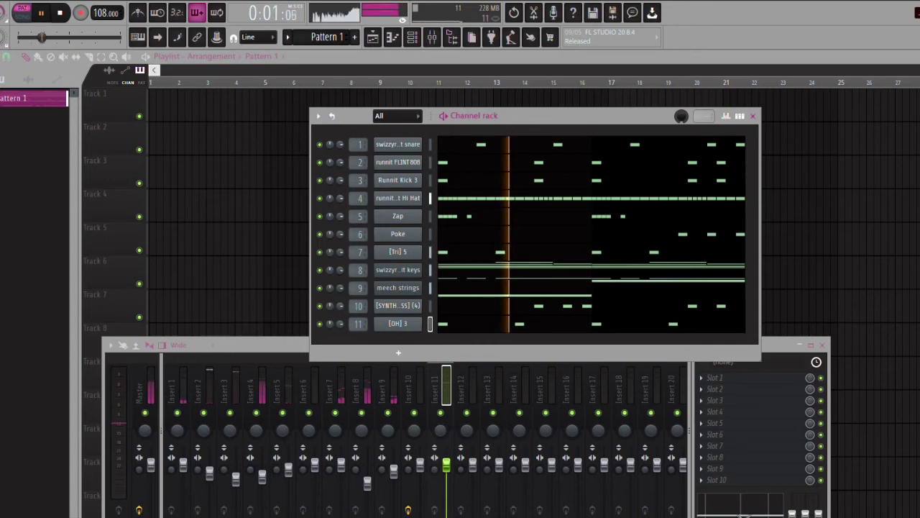
{"action": "left_click_drag", "start_coordinate": [792, 513], "coordinate": [792, 517]}
{"action": "left_click", "coordinate": [398, 323]}
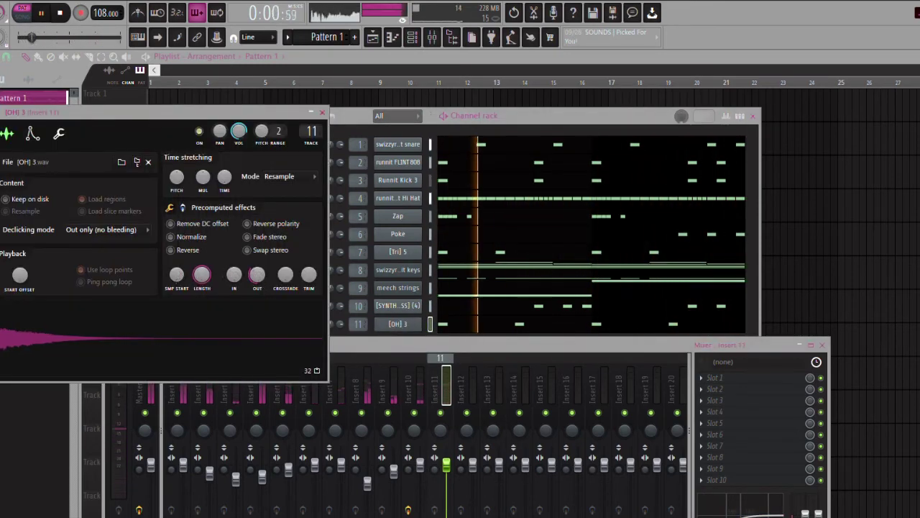
{"action": "left_click", "coordinate": [322, 114]}
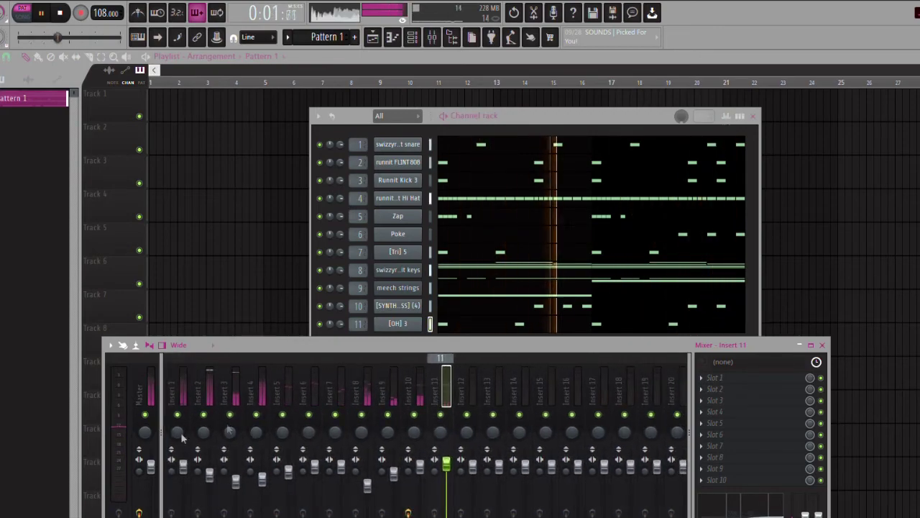
- Add the [Percs] Tubular Bell sample as a new channel and place a C5 note on step 1 of bar 1
{"action": "left_click_drag", "start_coordinate": [366, 350], "coordinate": [377, 410]}
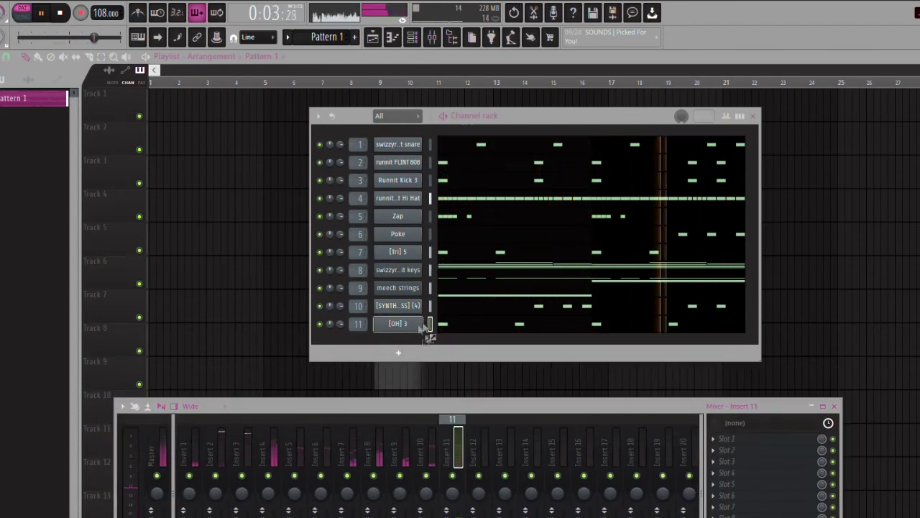
{"action": "left_click_drag", "start_coordinate": [394, 345], "coordinate": [394, 346]}
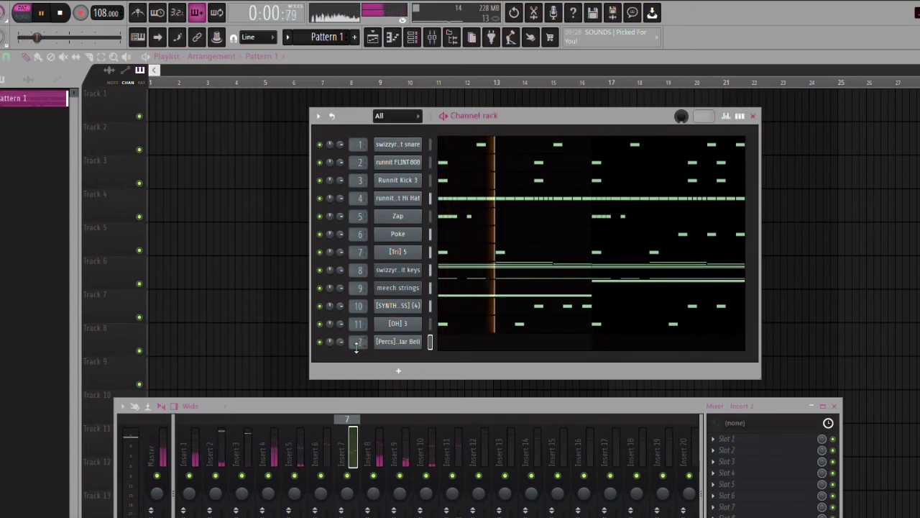
{"action": "scroll", "coordinate": [357, 346], "scroll_direction": "up", "scroll_amount": 2}
{"action": "left_click", "coordinate": [458, 346]}
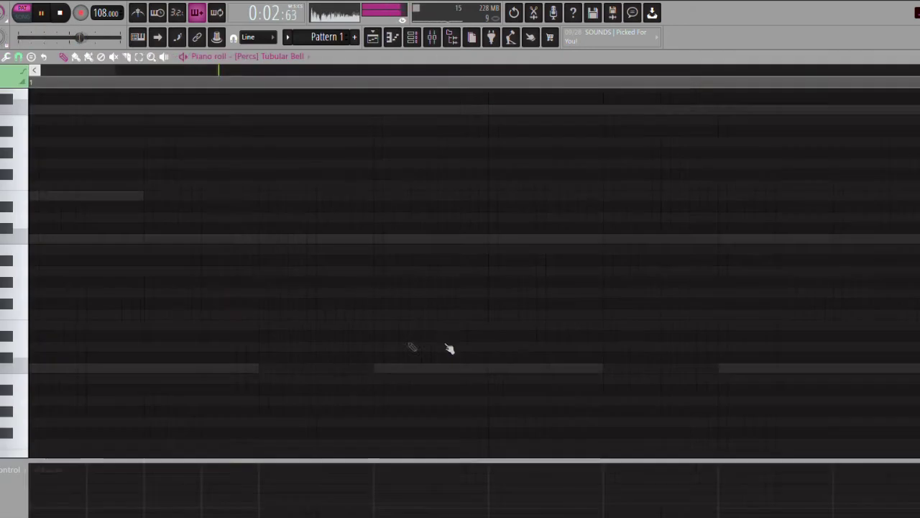
{"action": "left_click", "coordinate": [33, 238]}
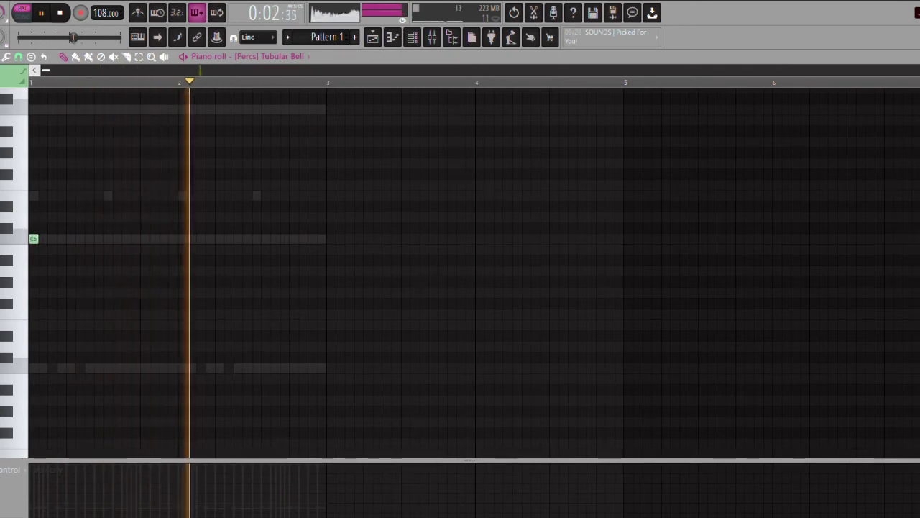
{"action": "key", "text": "Escape"}
{"action": "left_click", "coordinate": [385, 345]}
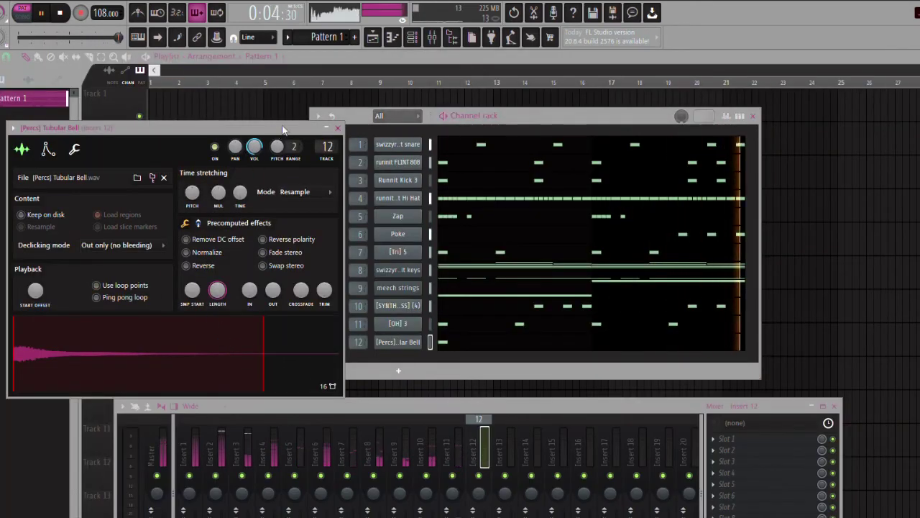
{"action": "left_click", "coordinate": [338, 128]}
- In the Tubular Bell piano roll, add C6 notes on step 7 of both bars and a C5 note on step 1 of bar 2
{"action": "left_click", "coordinate": [452, 343]}
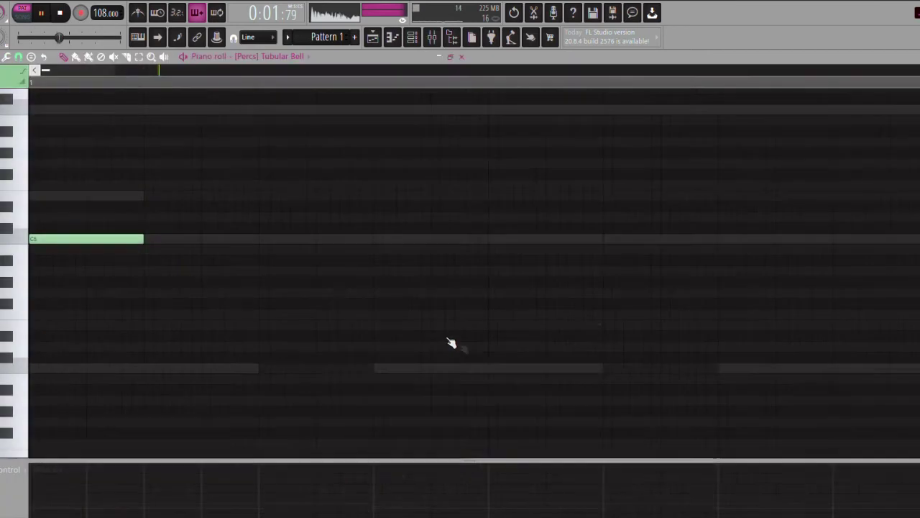
{"action": "scroll", "coordinate": [90, 228], "scroll_direction": "up", "scroll_amount": 1}
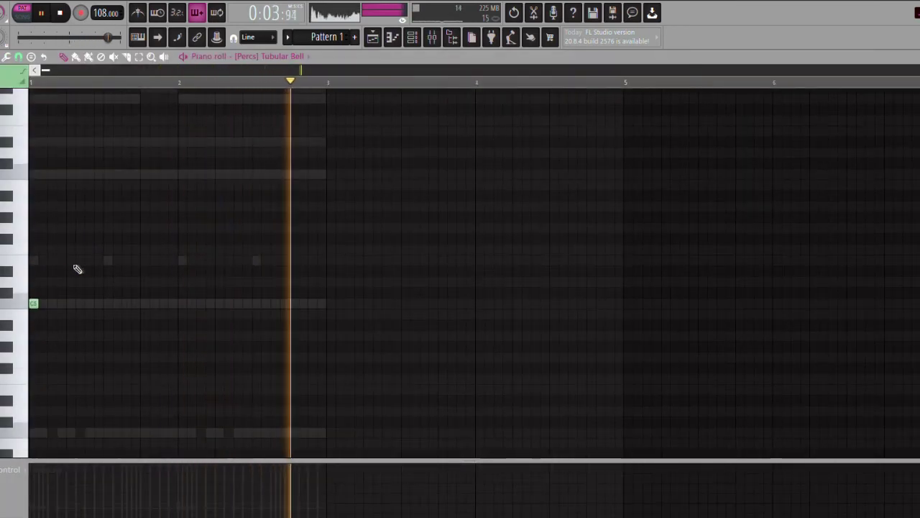
{"action": "left_click", "coordinate": [71, 261]}
{"action": "right_click", "coordinate": [70, 260]}
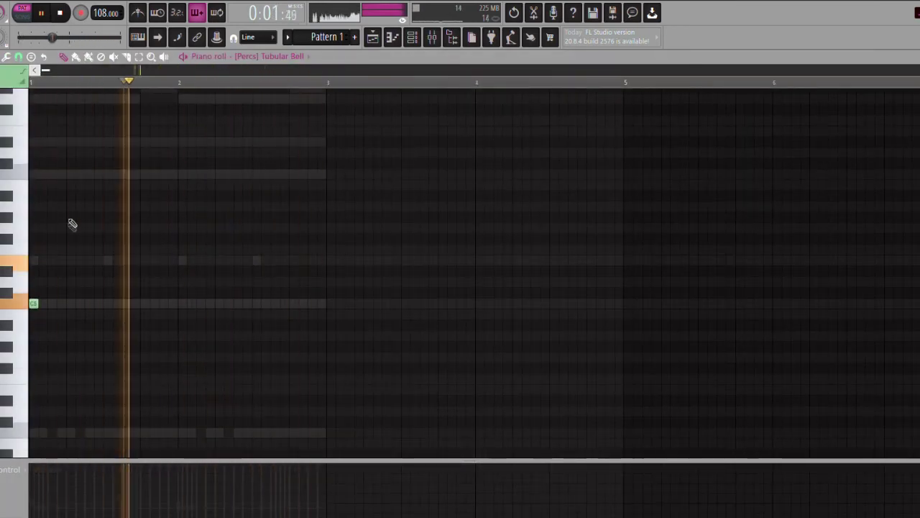
{"action": "left_click", "coordinate": [71, 229]}
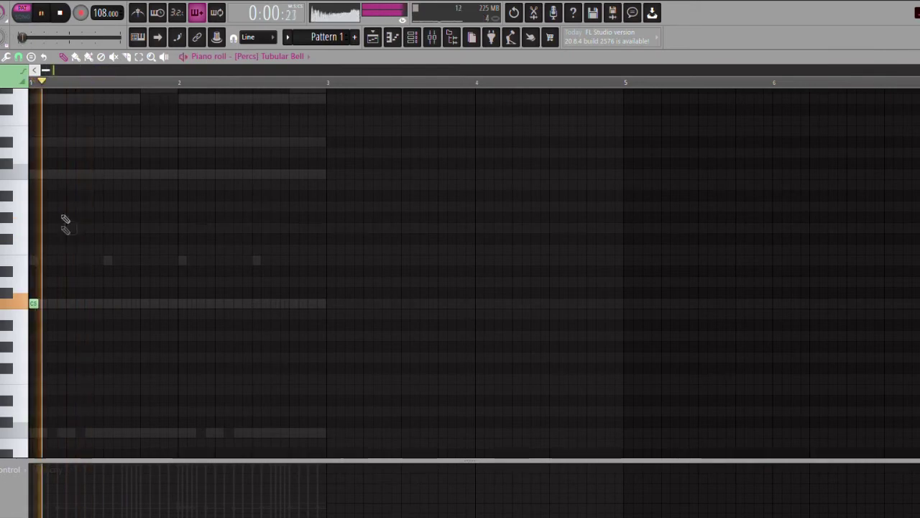
{"action": "left_click", "coordinate": [89, 174]}
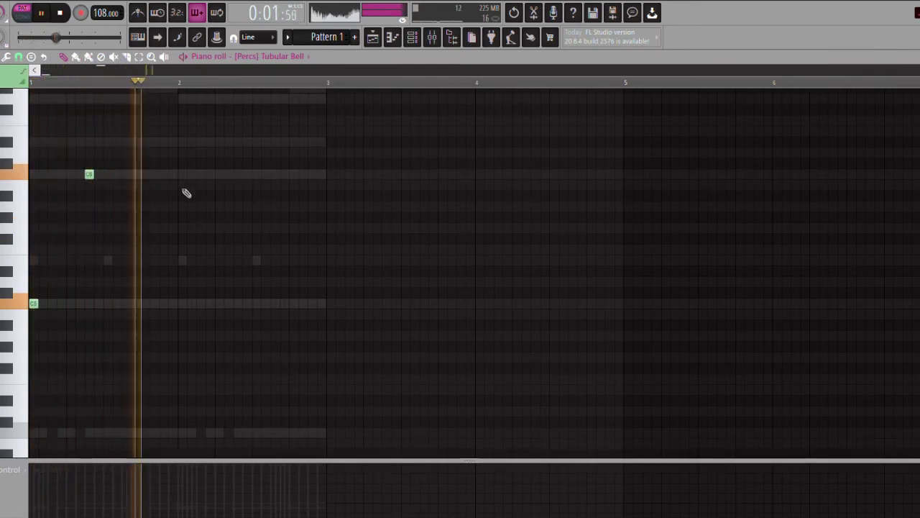
{"action": "left_click", "coordinate": [182, 302]}
{"action": "left_click", "coordinate": [239, 176]}
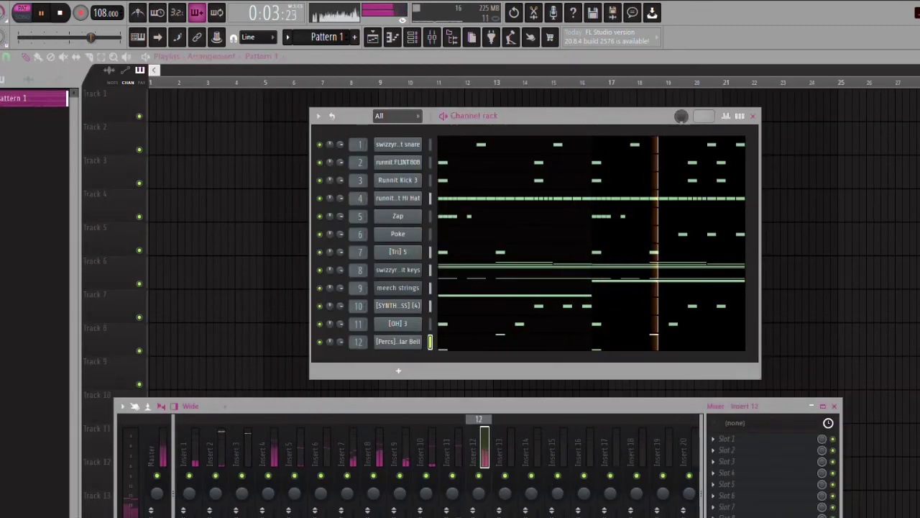
- Review the Tubular Bell's sampler settings and lower the Poke's level on mixer Insert 6
{"action": "left_click", "coordinate": [399, 342]}
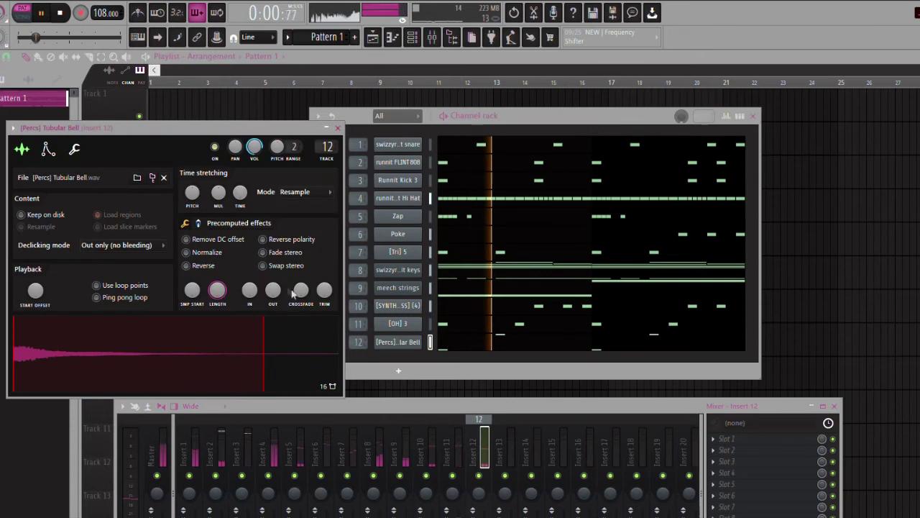
{"action": "left_click", "coordinate": [338, 128]}
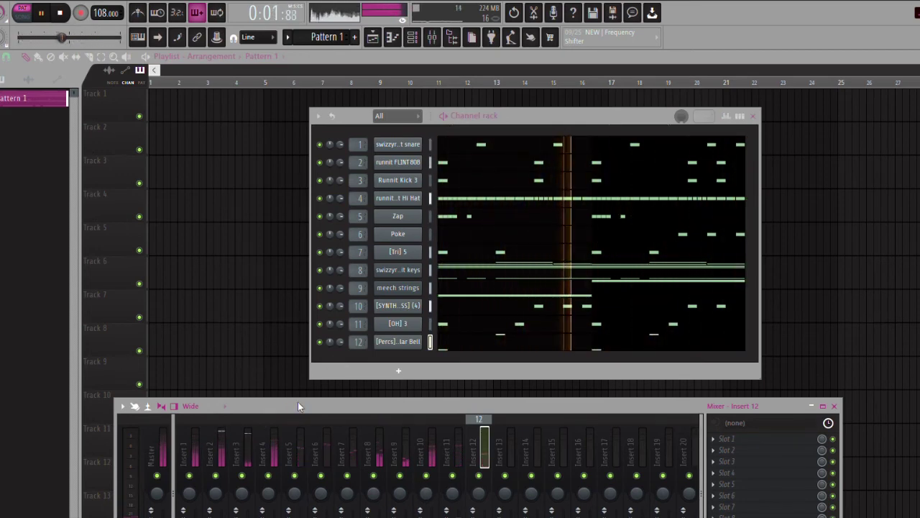
{"action": "left_click", "coordinate": [320, 513]}
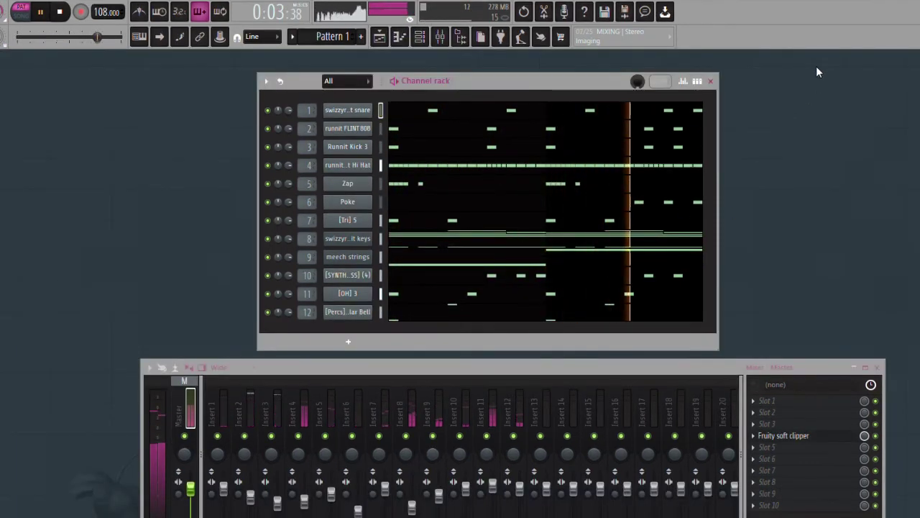
- Split Pattern 1 by channel into separate patterns in the playlist and check the snare pattern in the channel rack
{"action": "left_click", "coordinate": [389, 38]}
{"action": "left_click", "coordinate": [427, 44]}
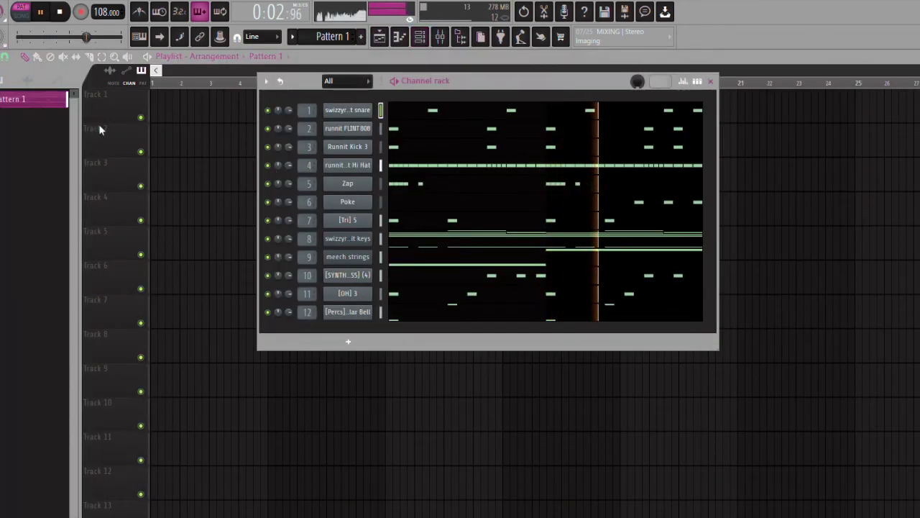
{"action": "left_click", "coordinate": [45, 107]}
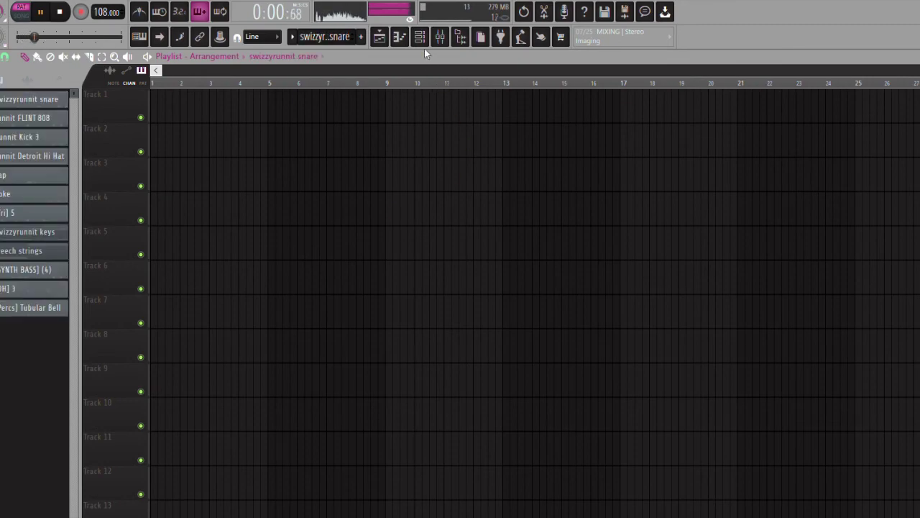
{"action": "left_click", "coordinate": [421, 38]}
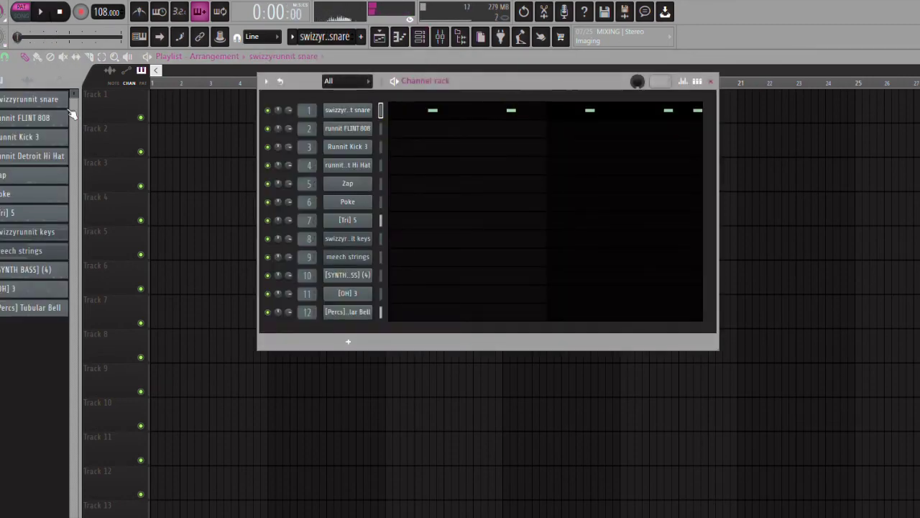
- Place all twelve channel patterns together at bar 1 of the playlist, one each on Tracks 1 to 12
{"action": "left_click", "coordinate": [49, 105]}
{"action": "left_click", "coordinate": [39, 308]}
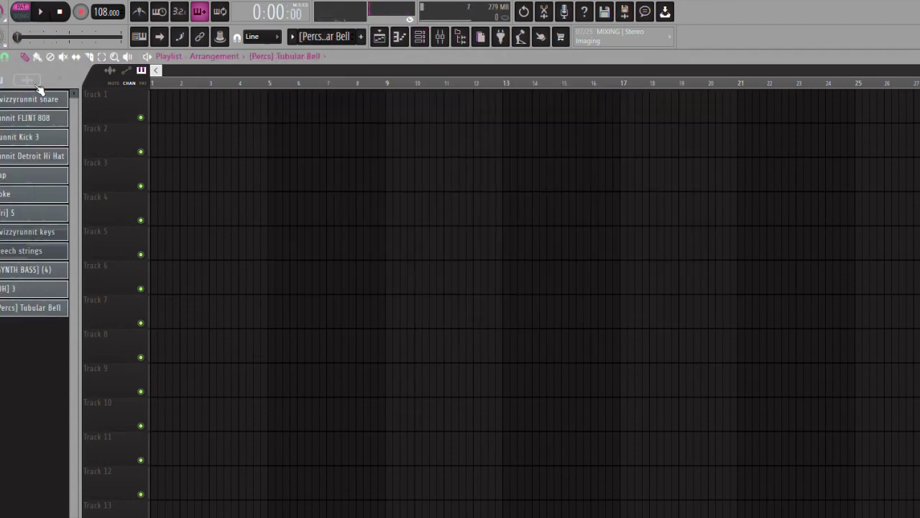
{"action": "left_click_drag", "start_coordinate": [75, 111], "coordinate": [167, 117]}
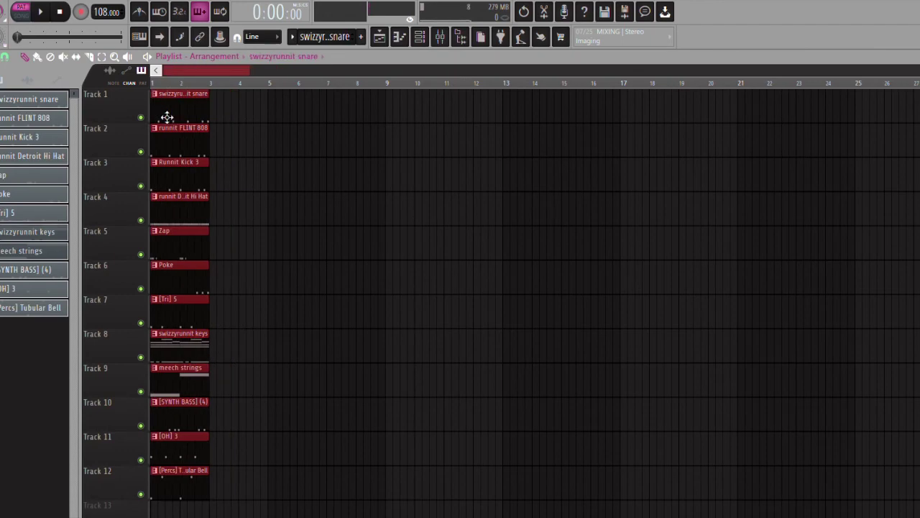
{"action": "left_click", "coordinate": [327, 168], "text": "ctrl"}
- Play the song and duplicate all the clips twice so the arrangement fills bars 1 to 8
{"action": "left_click", "coordinate": [102, 56]}
{"action": "key", "text": "space"}
{"action": "left_click_drag", "start_coordinate": [224, 89], "coordinate": [39, 512]}
{"action": "key", "text": "ctrl+b"}
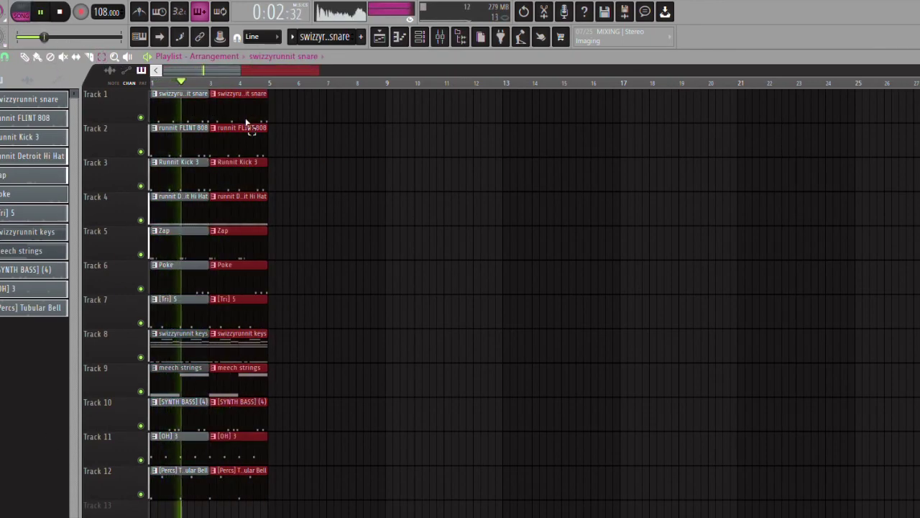
{"action": "left_click_drag", "start_coordinate": [251, 89], "coordinate": [148, 497]}
{"action": "key", "text": "ctrl+b"}
{"action": "left_click", "coordinate": [25, 57]}
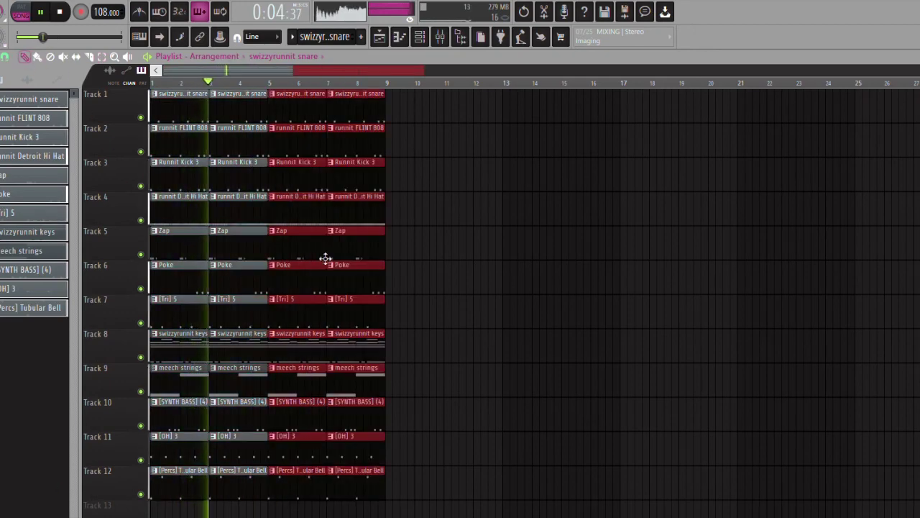
{"action": "left_click", "coordinate": [425, 456], "text": "ctrl"}
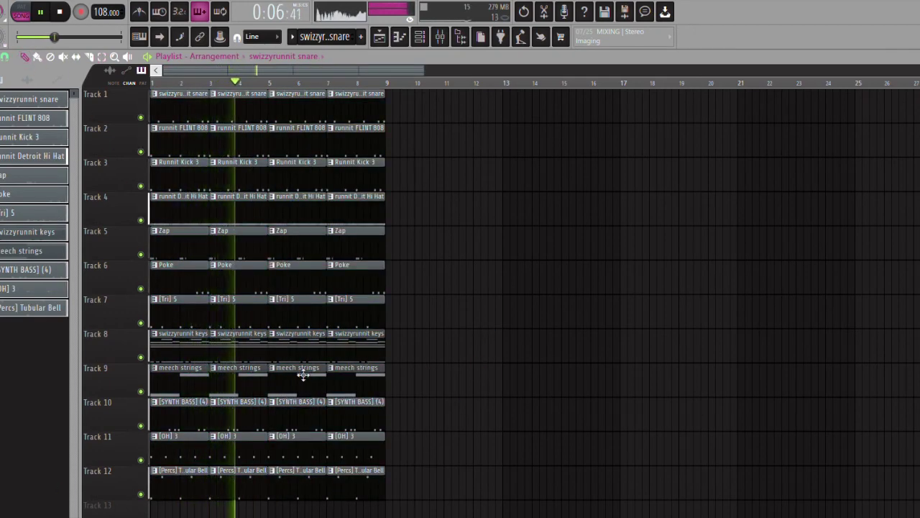
- Make the swizzyrunnit keys clip at bar 5 unique and replace the bar 7 keys clip with the same variant
{"action": "left_click", "coordinate": [273, 335]}
{"action": "left_click", "coordinate": [319, 415]}
{"action": "right_click", "coordinate": [347, 357]}
{"action": "left_click", "coordinate": [295, 357]}
{"action": "left_click", "coordinate": [345, 358]}
{"action": "left_click_drag", "start_coordinate": [345, 358], "coordinate": [330, 361]}
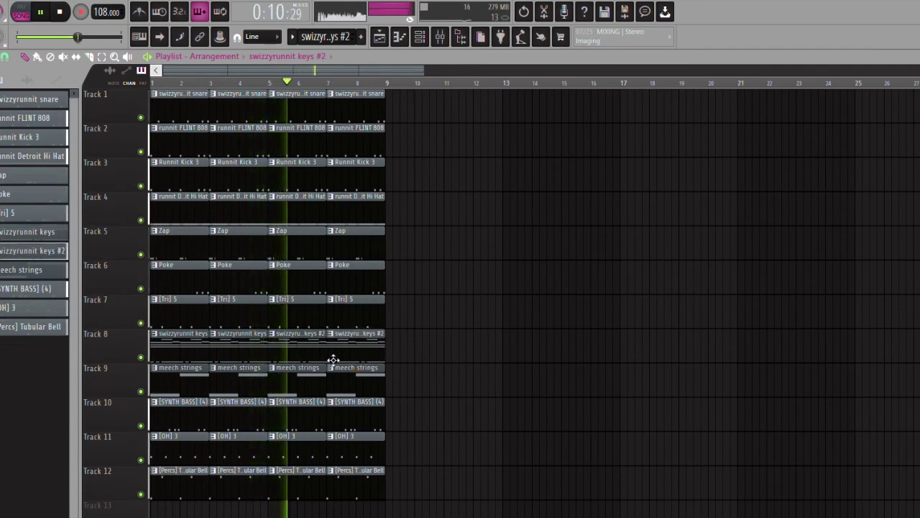
- Transpose all notes of the swizzyrunnit keys #2 pattern up one octave in the piano roll
{"action": "double_click", "coordinate": [307, 355]}
{"action": "left_click_drag", "start_coordinate": [248, 73], "coordinate": [130, 46]}
{"action": "scroll", "coordinate": [137, 184], "scroll_direction": "up", "scroll_amount": 3}
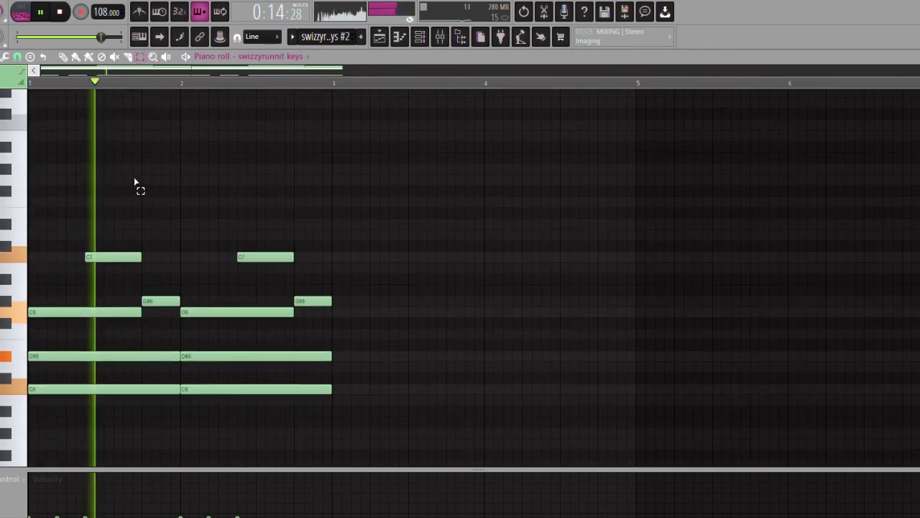
{"action": "left_click_drag", "start_coordinate": [35, 309], "coordinate": [483, 479]}
{"action": "key", "text": "ctrl+Up"}
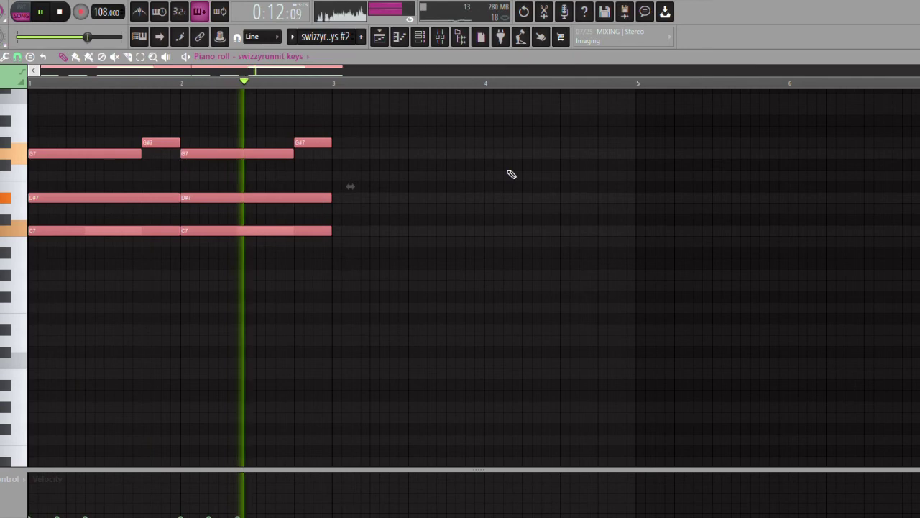
{"action": "key", "text": "Escape"}
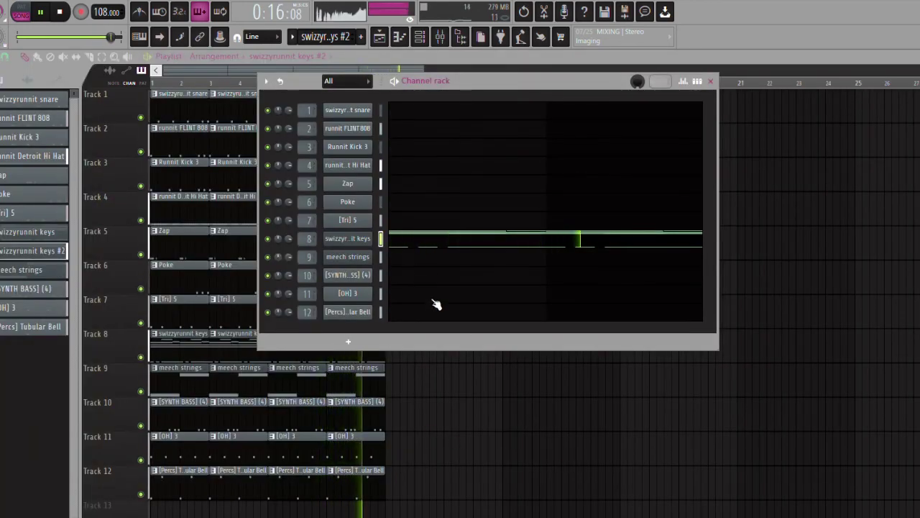
{"action": "key", "text": "F6"}
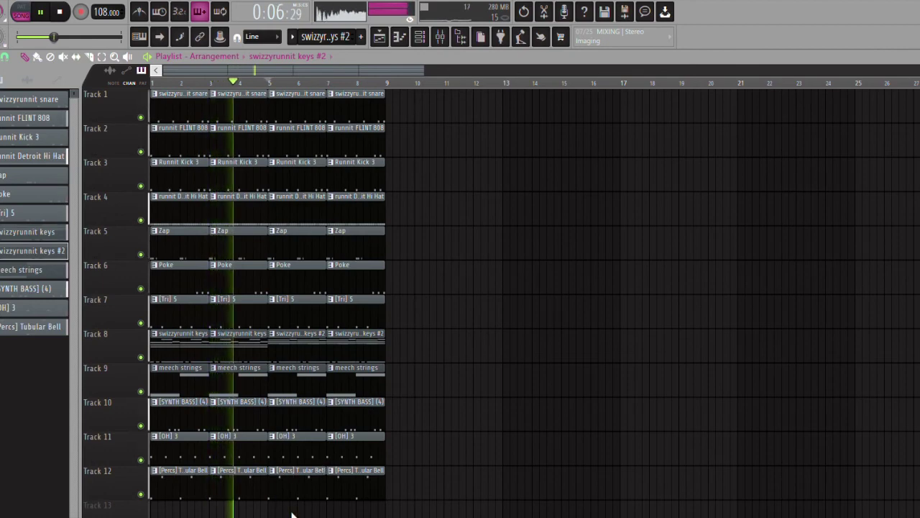
- Make the Tubular Bell clip at bar 5 unique and replace the bar 7 bell clip with the same variant
{"action": "double_click", "coordinate": [312, 499]}
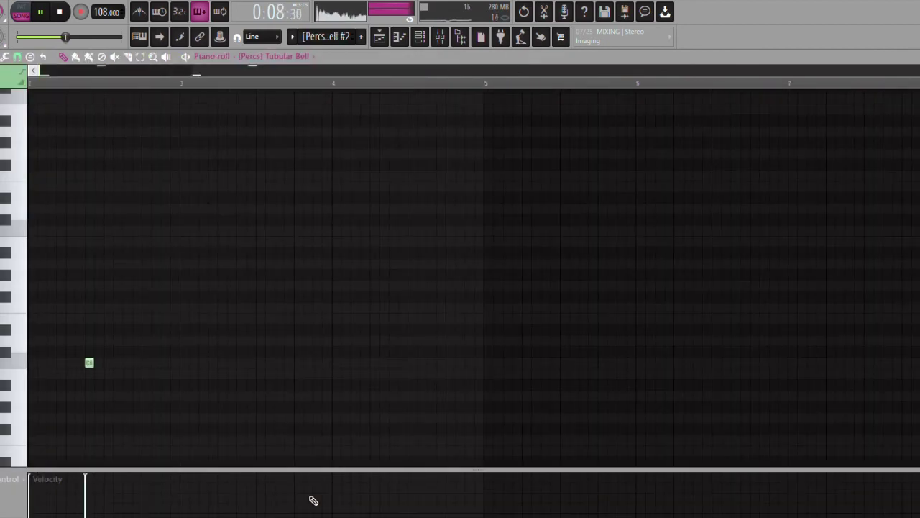
{"action": "key", "text": "Escape"}
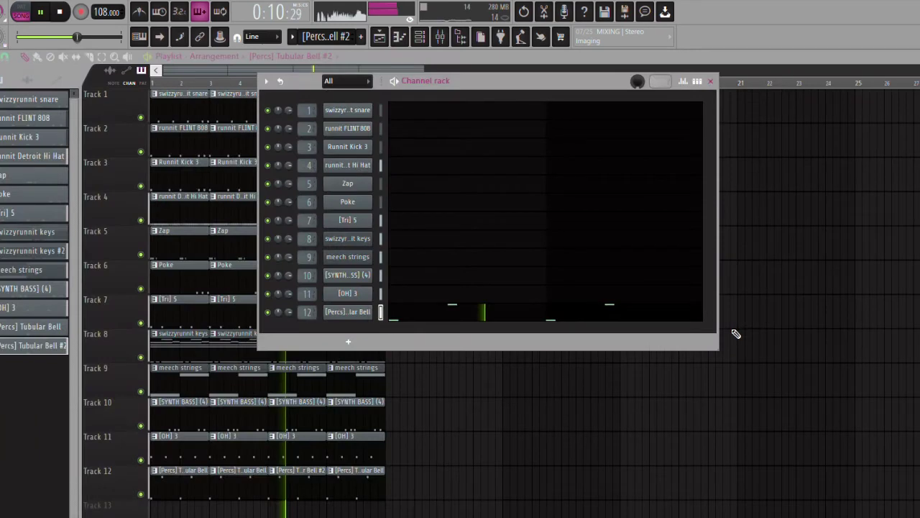
{"action": "key", "text": "Escape"}
{"action": "right_click", "coordinate": [350, 488]}
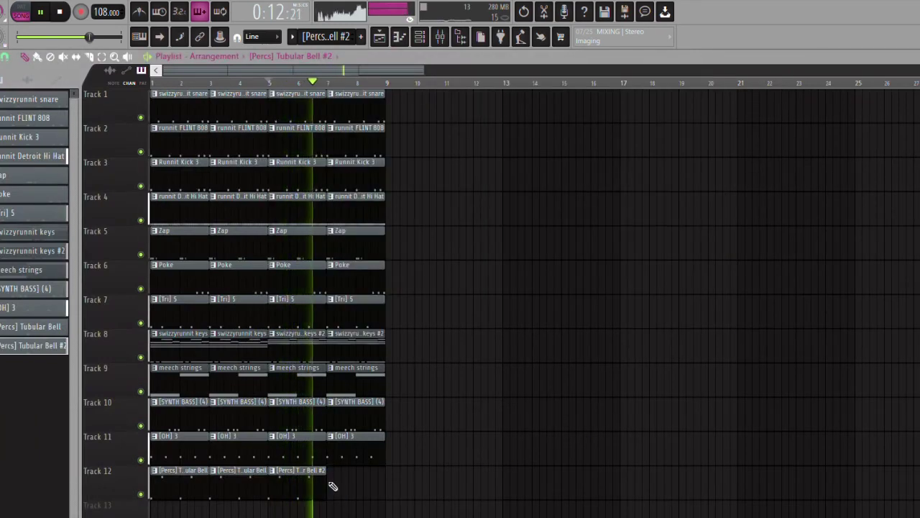
{"action": "left_click", "coordinate": [331, 485]}
- Duplicate the eight-bar arrangement to bars 9 to 16, and duplicate the sixteen bars to extend the song through bar 32
{"action": "key", "text": "e"}
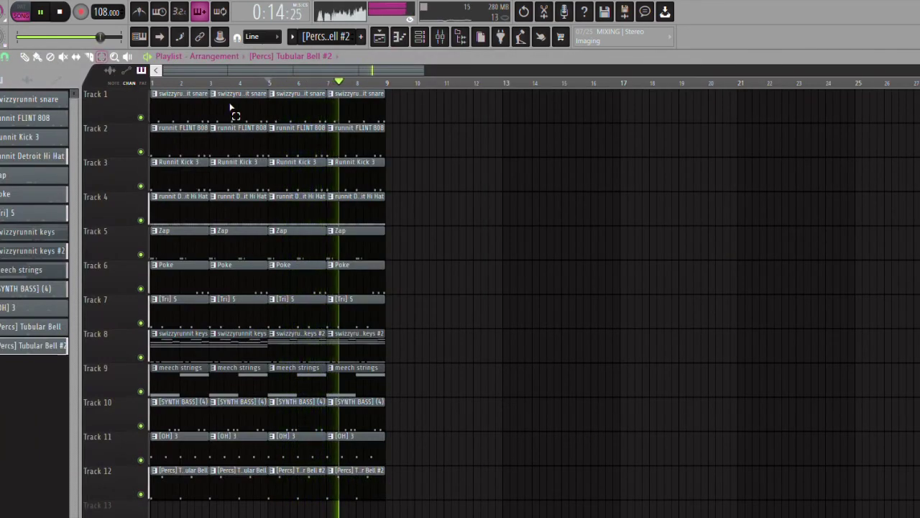
{"action": "key", "text": "ctrl+a"}
{"action": "key", "text": "ctrl+b"}
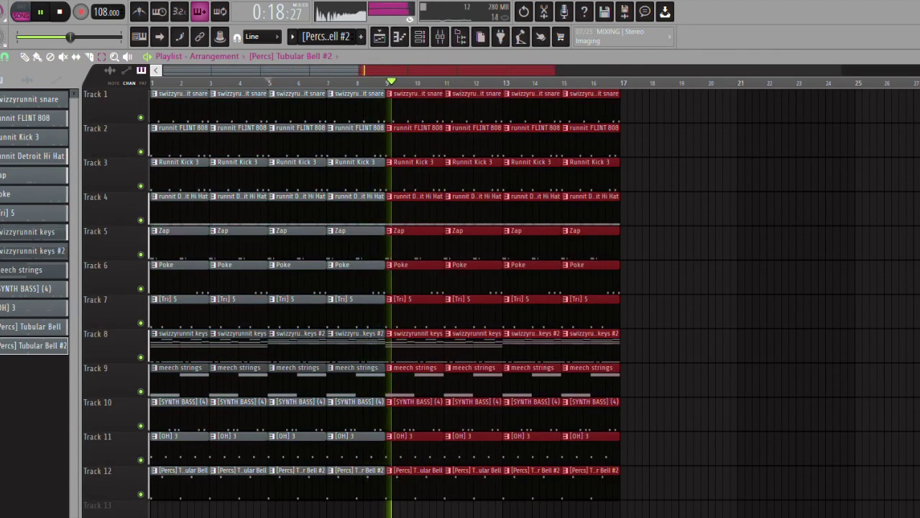
{"action": "left_click_drag", "start_coordinate": [665, 92], "coordinate": [148, 516]}
{"action": "key", "text": "ctrl+b"}
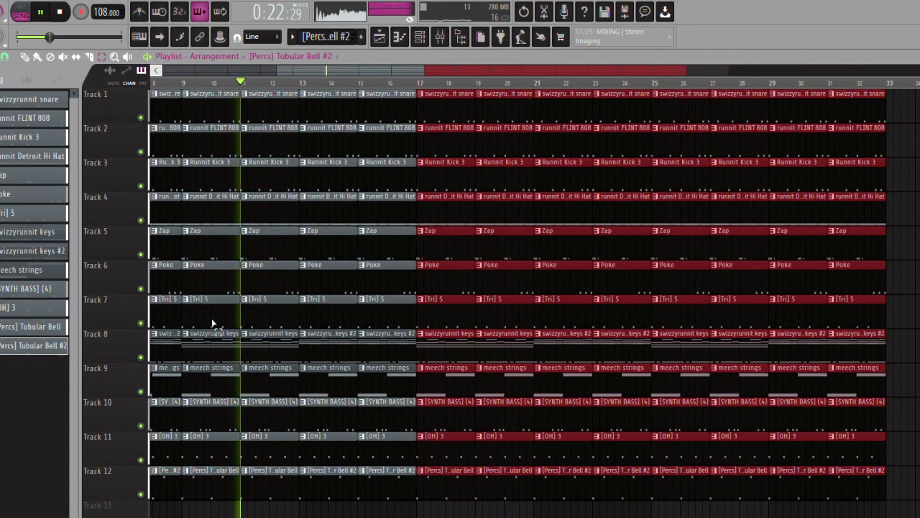
{"action": "left_click", "coordinate": [25, 57]}
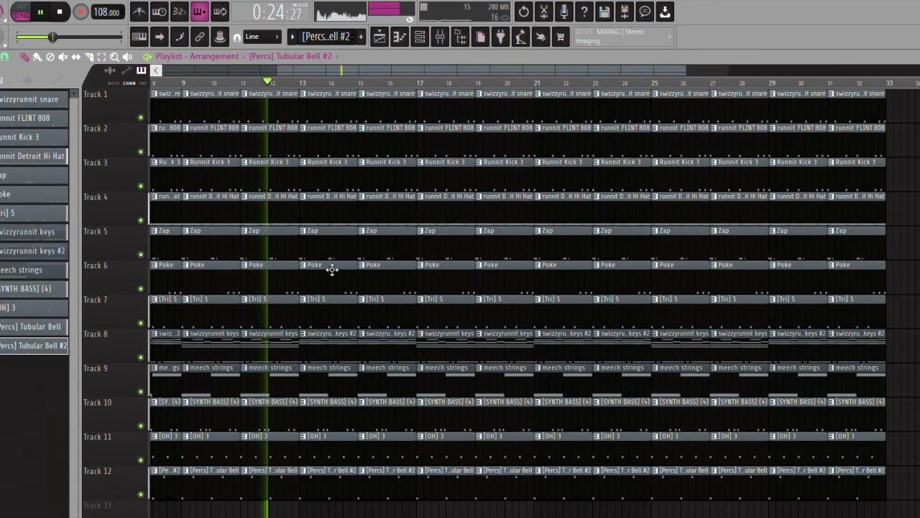
- Delete the open hat, hi-hat, kick and snare clips from bars 17 to 20
{"action": "right_click", "coordinate": [446, 455]}
{"action": "right_click", "coordinate": [498, 458]}
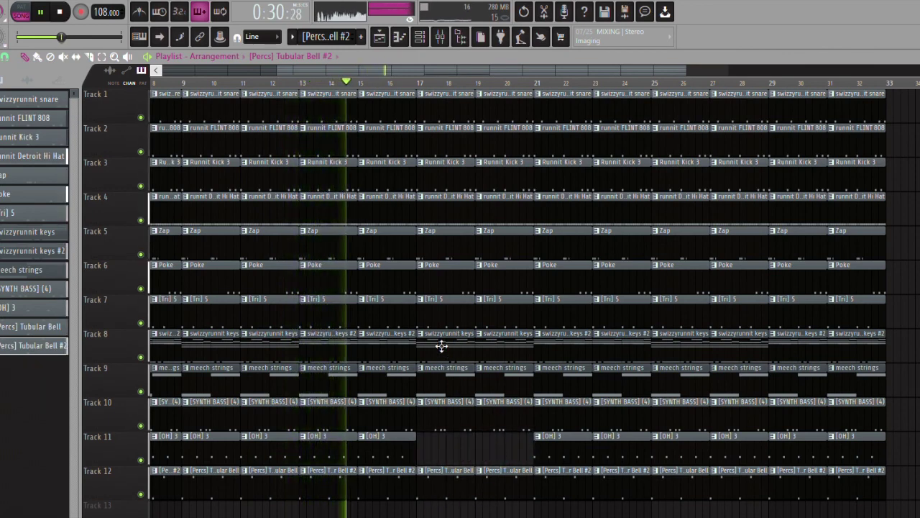
{"action": "right_click", "coordinate": [470, 223]}
{"action": "right_click", "coordinate": [494, 220]}
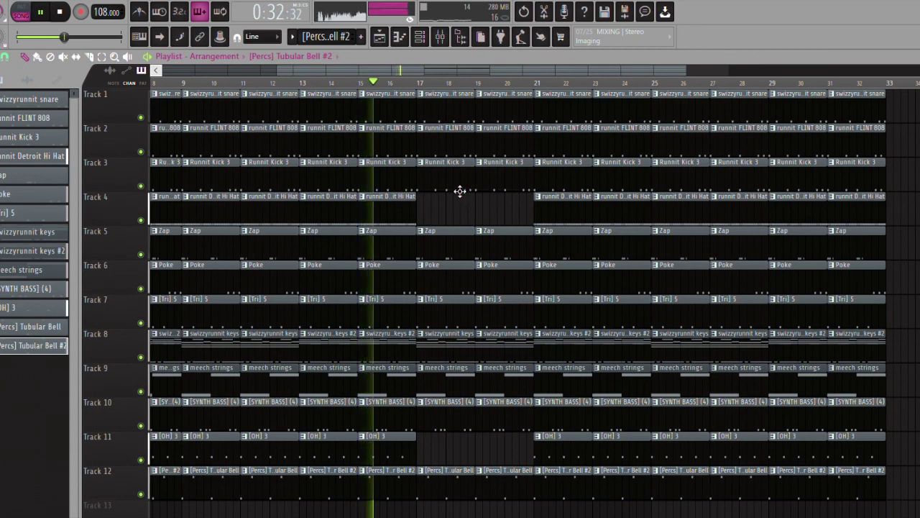
{"action": "right_click", "coordinate": [462, 189]}
{"action": "right_click", "coordinate": [501, 188]}
{"action": "right_click", "coordinate": [446, 105]}
{"action": "right_click", "coordinate": [493, 110]}
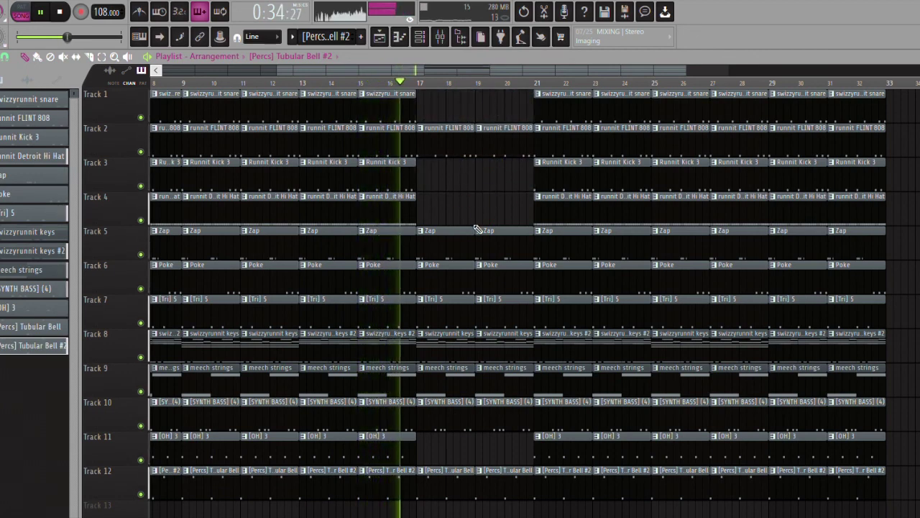
- At bar 19, add back the hi-hat and snare clips and delete the FLINT 808 clip
{"action": "left_click", "coordinate": [553, 214]}
{"action": "left_click", "coordinate": [484, 214]}
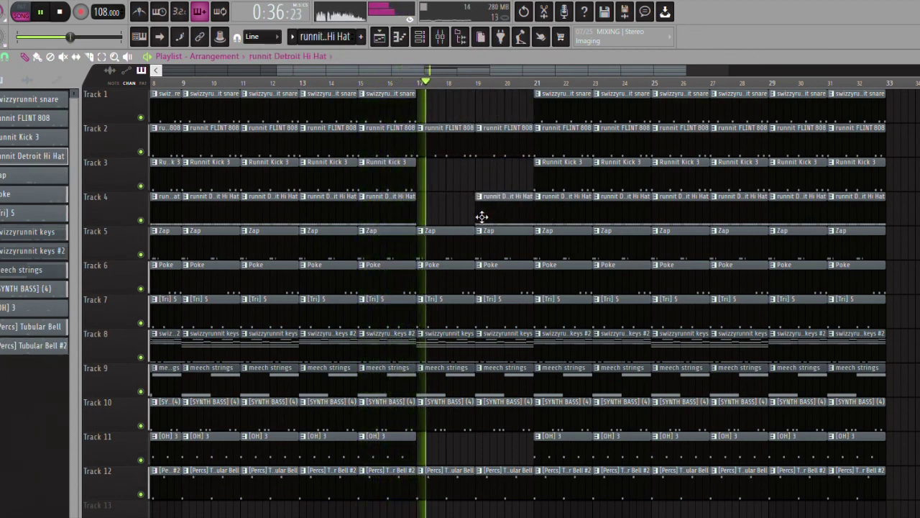
{"action": "right_click", "coordinate": [516, 140]}
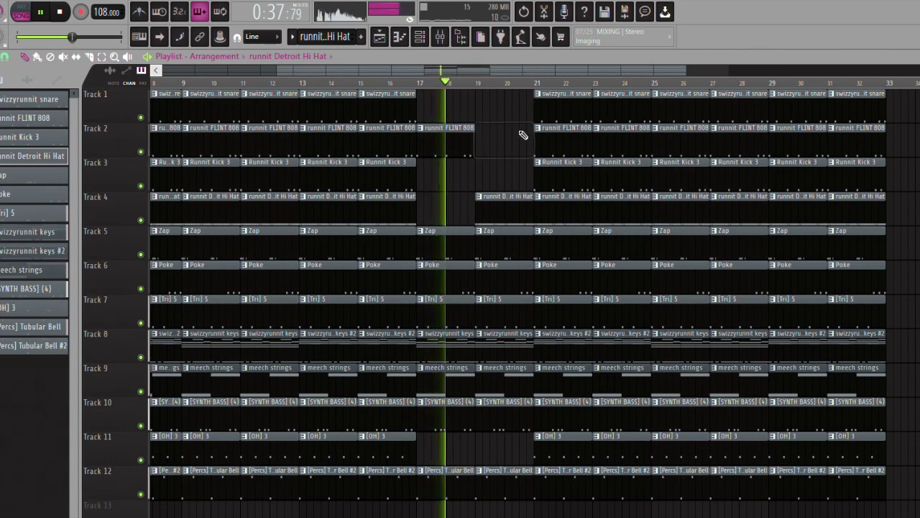
{"action": "left_click", "coordinate": [478, 113]}
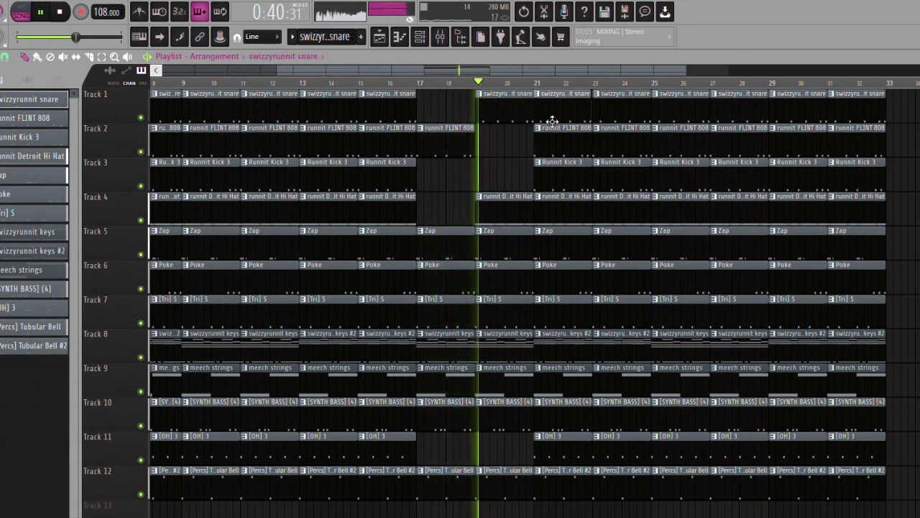
- Shorten the Detroit Hi Hat clip at bar 27 to one bar and review the full 32-bar arrangement
{"action": "left_click", "coordinate": [275, 73]}
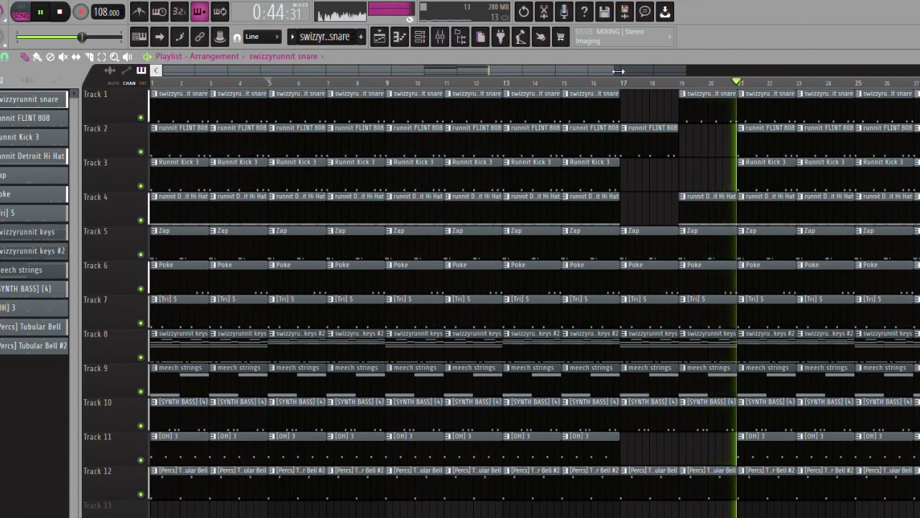
{"action": "left_click_drag", "start_coordinate": [619, 71], "coordinate": [704, 72]}
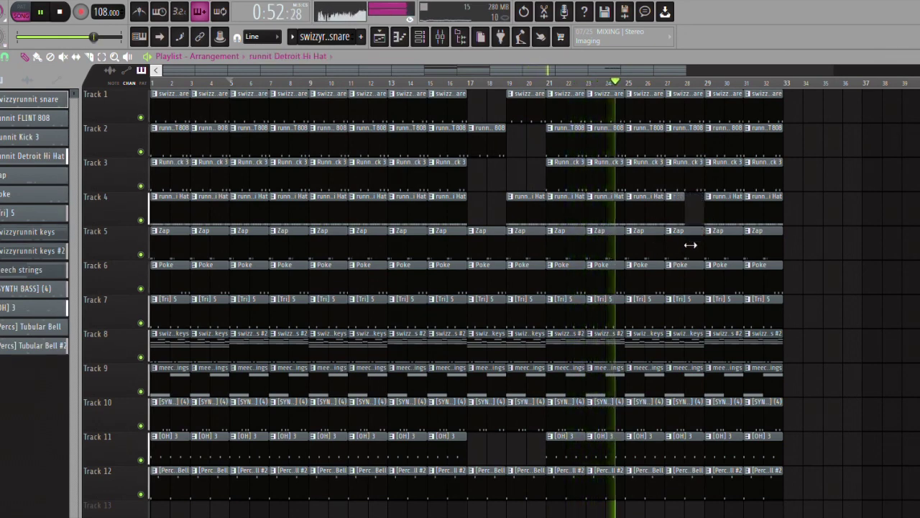
{"action": "scroll", "coordinate": [267, 136], "scroll_direction": "up", "scroll_amount": 3}
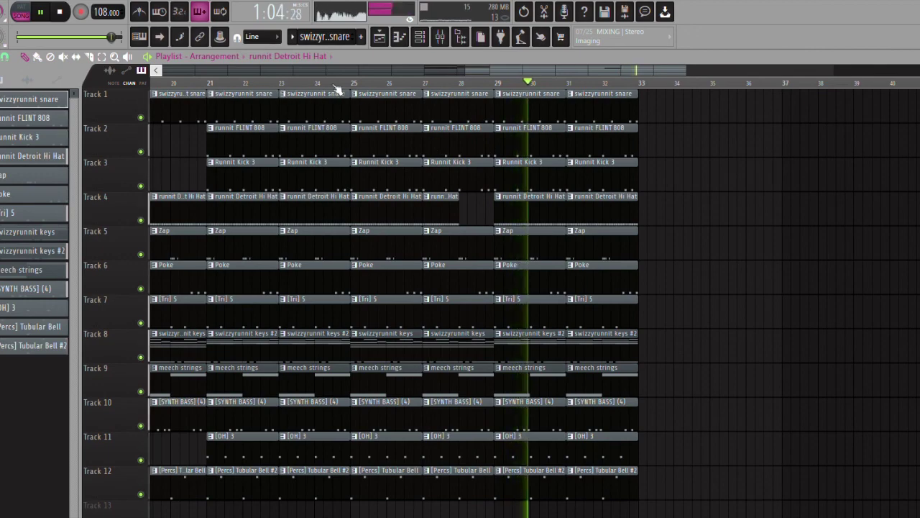
{"action": "left_click_drag", "start_coordinate": [459, 70], "coordinate": [163, 70]}
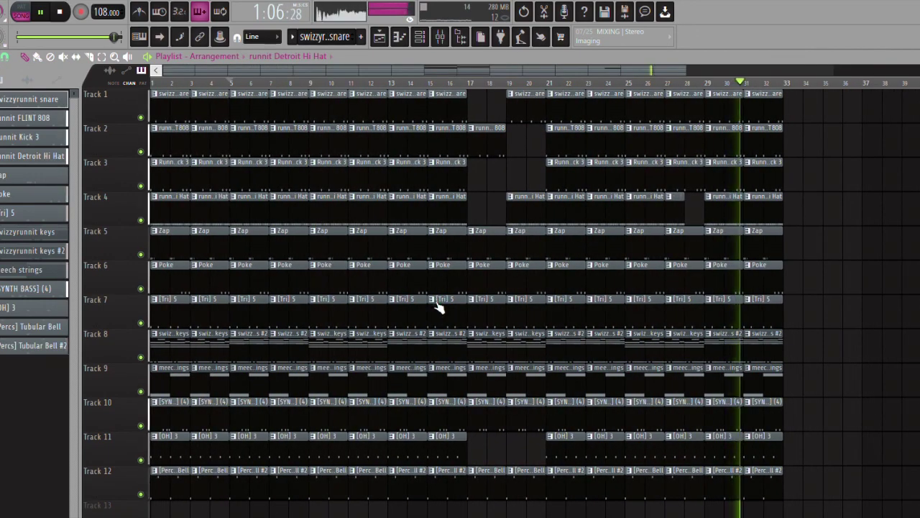